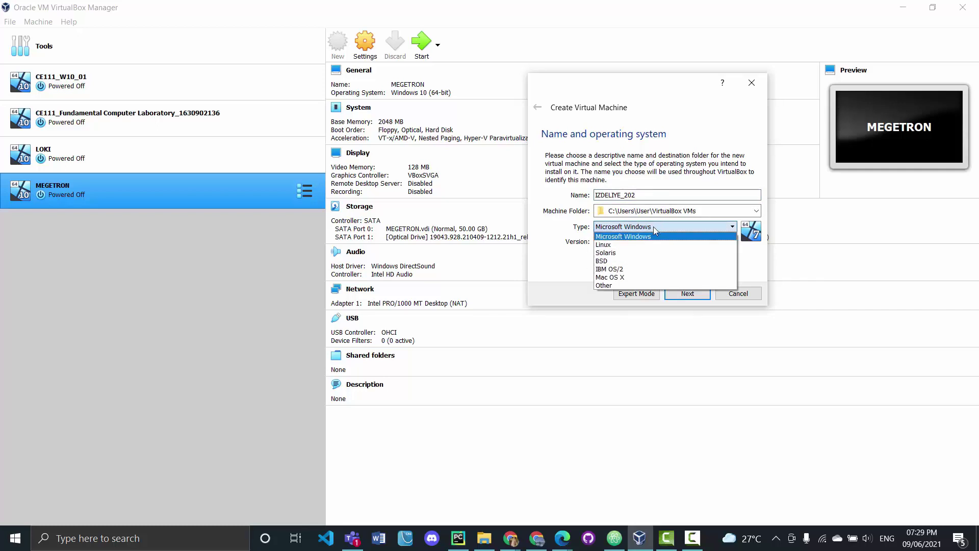
Make the machine Linux, Oracle (64-bit) with 1024 MB memory and start creating a new virtual disk
left_click(603, 245)
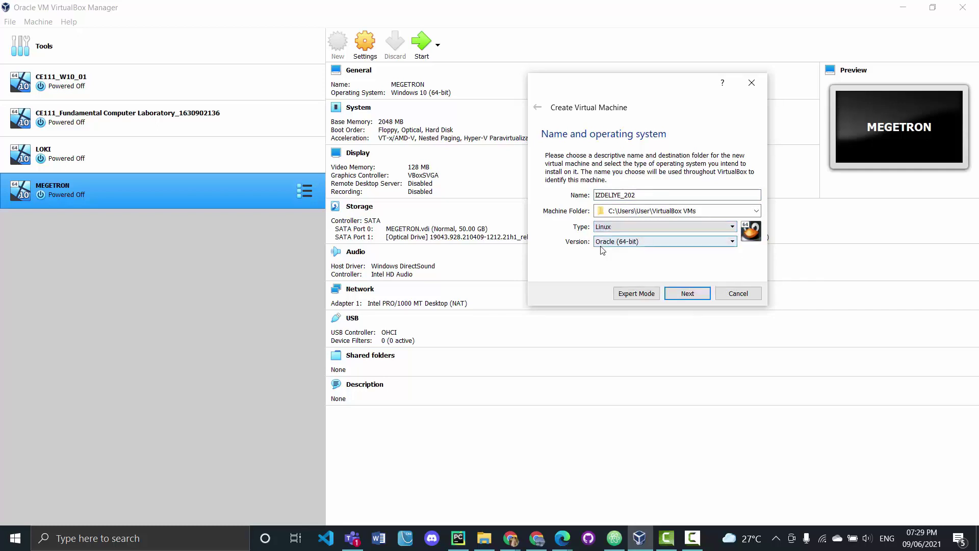
left_click(635, 244)
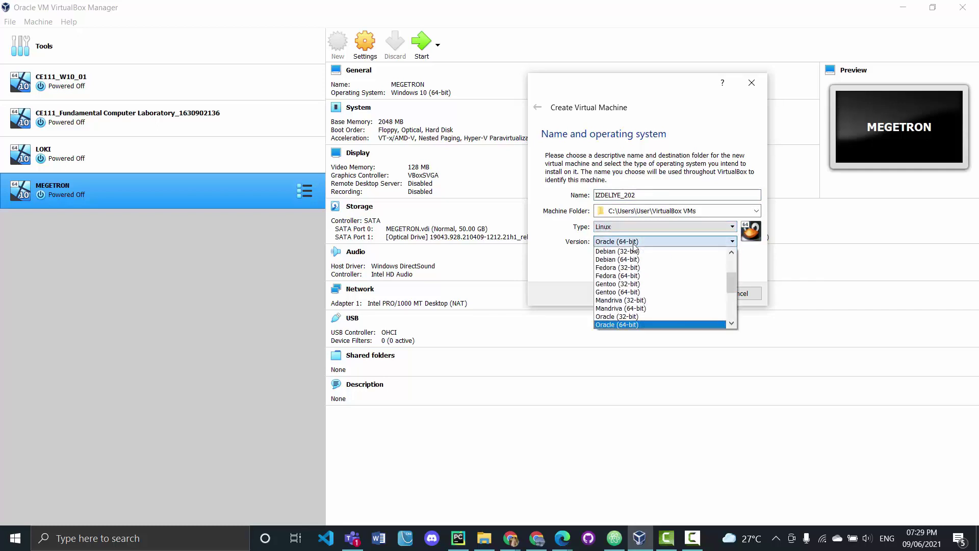
left_click(629, 326)
left_click(692, 294)
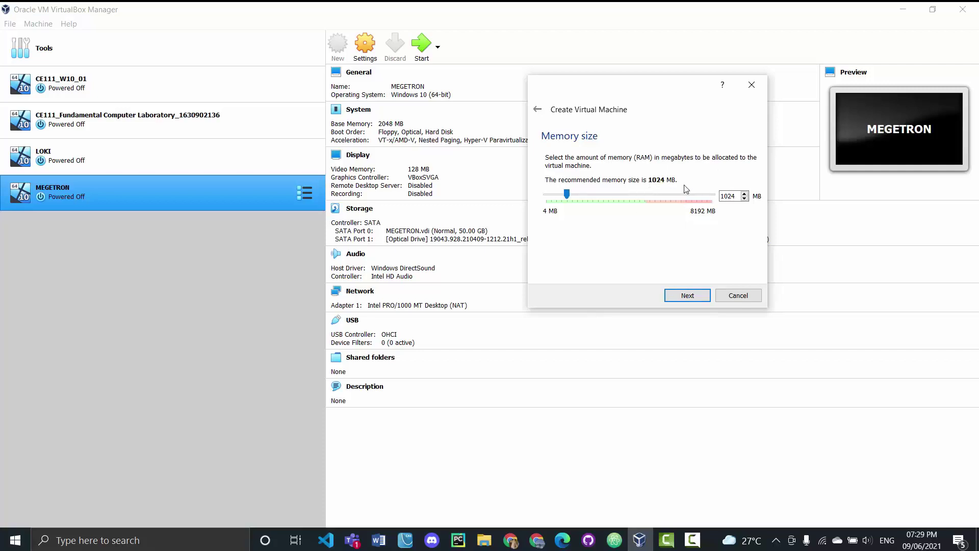
left_click(687, 300)
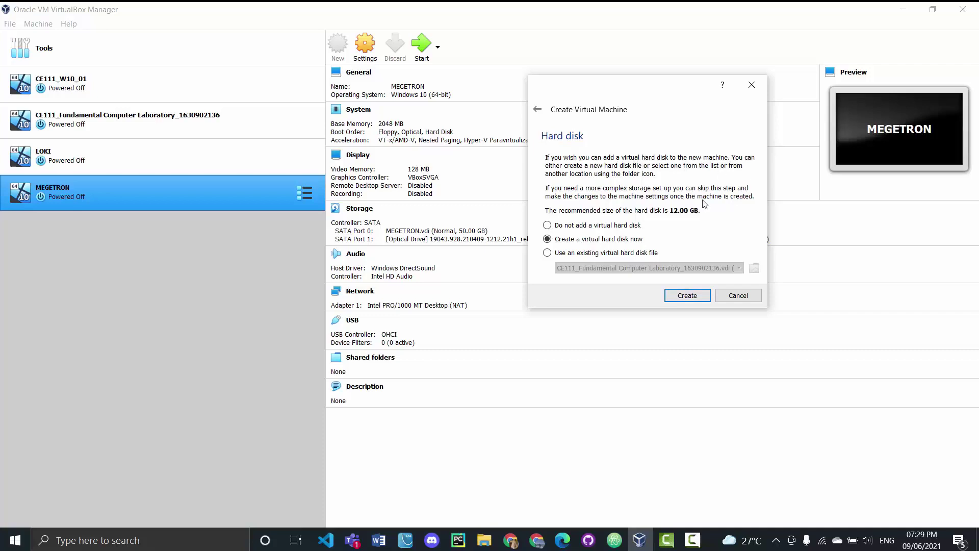
left_click(685, 299)
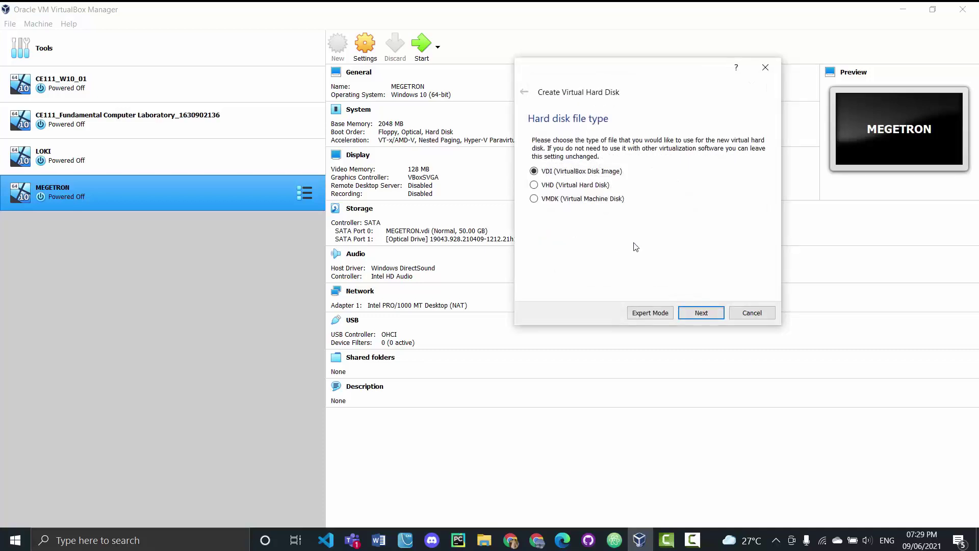
Keep a dynamically allocated VDI disk and set its size to 50.00 GB
left_click(702, 316)
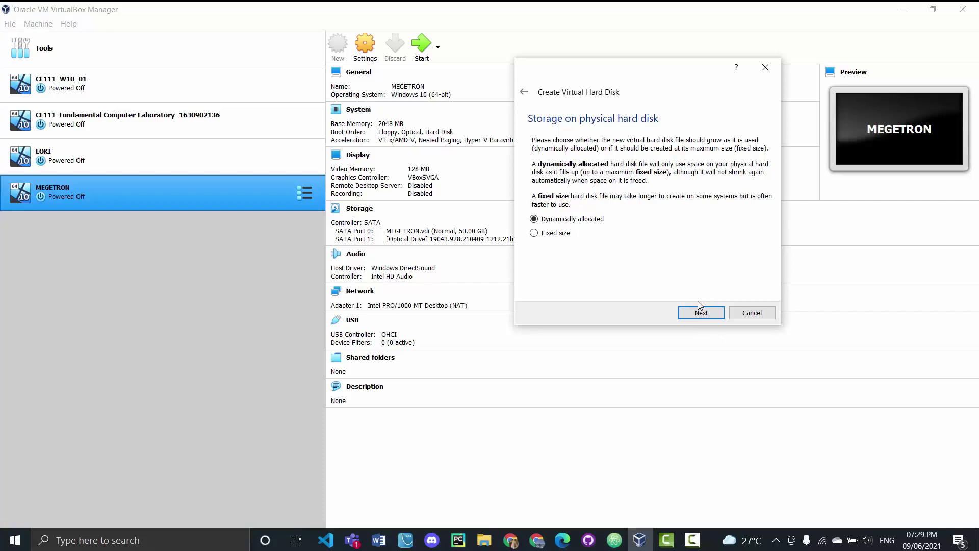
left_click(712, 317)
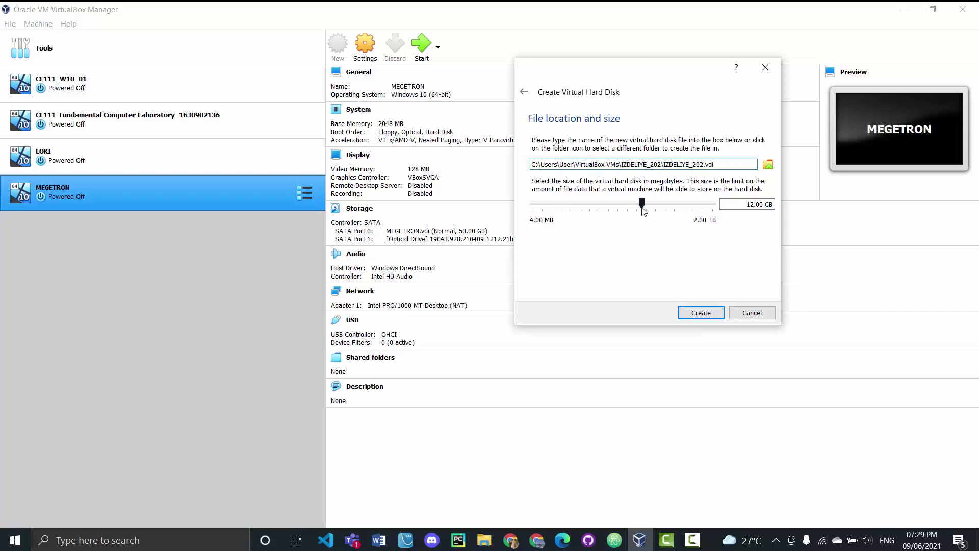
left_click_drag(642, 207, 665, 213)
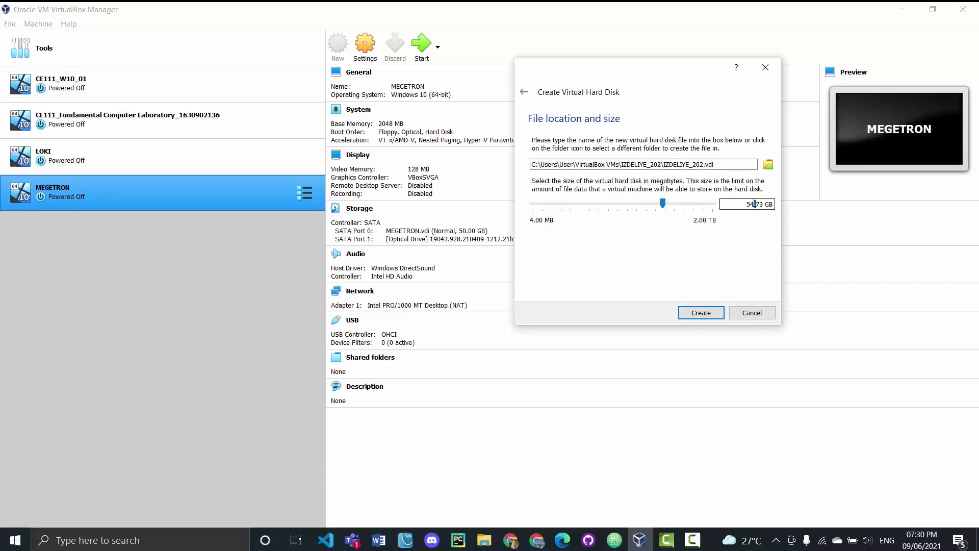
key("BackSpace")
key("BackSpace")
key("BackSpace")
type("50")
key("Delete")
Finish creating IZDELIYE_202 and open its Settings
left_click(706, 313)
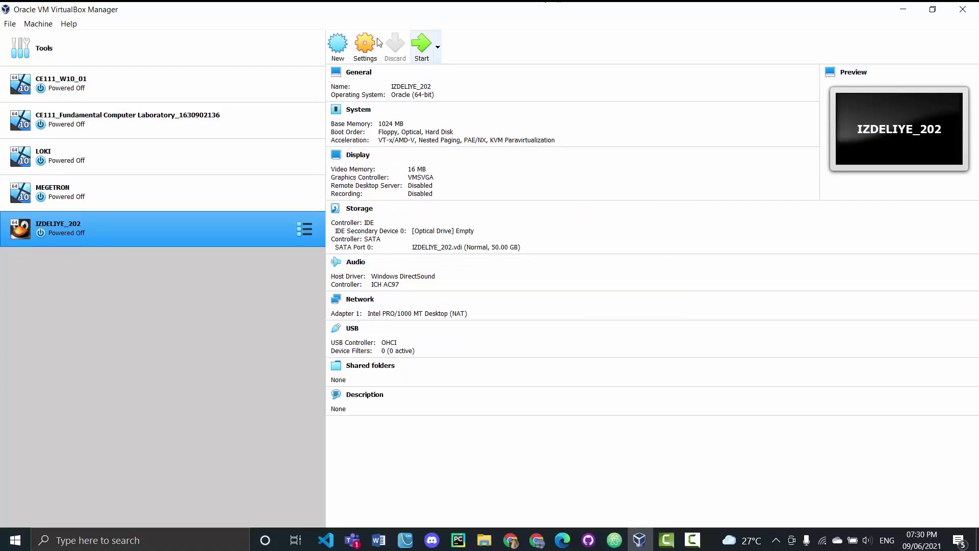
left_click(366, 48)
key("Escape")
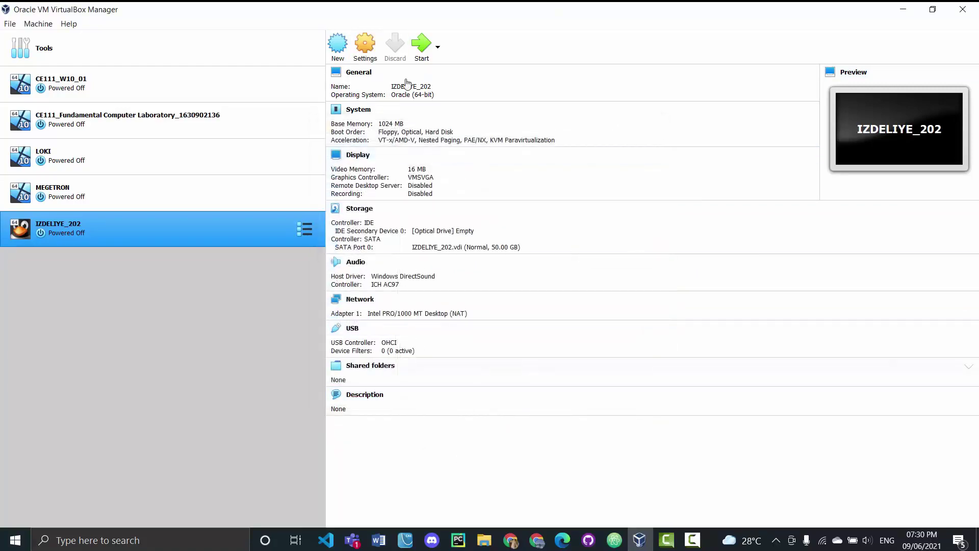
left_click(363, 41)
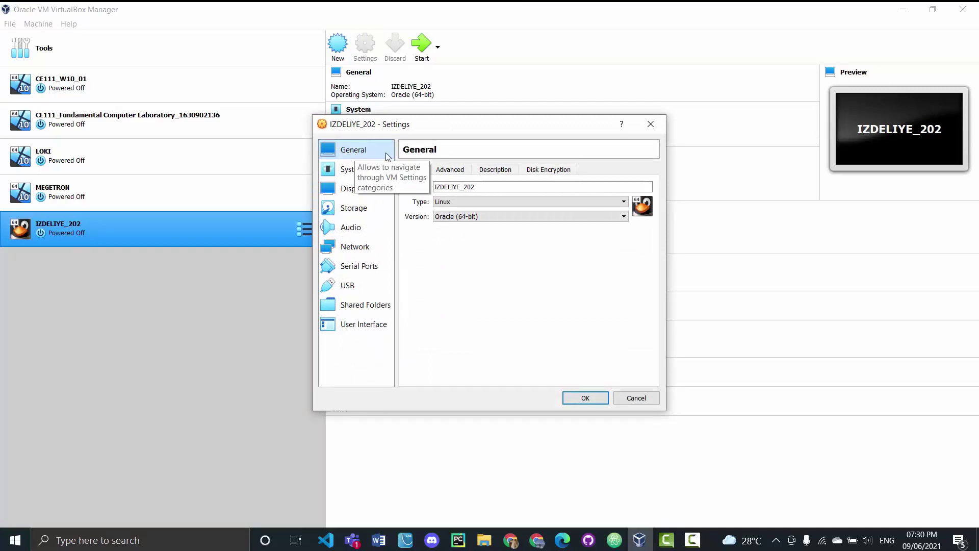
On General > Advanced, set Shared Clipboard and Drag'n'Drop to Bidirectional
left_click(451, 169)
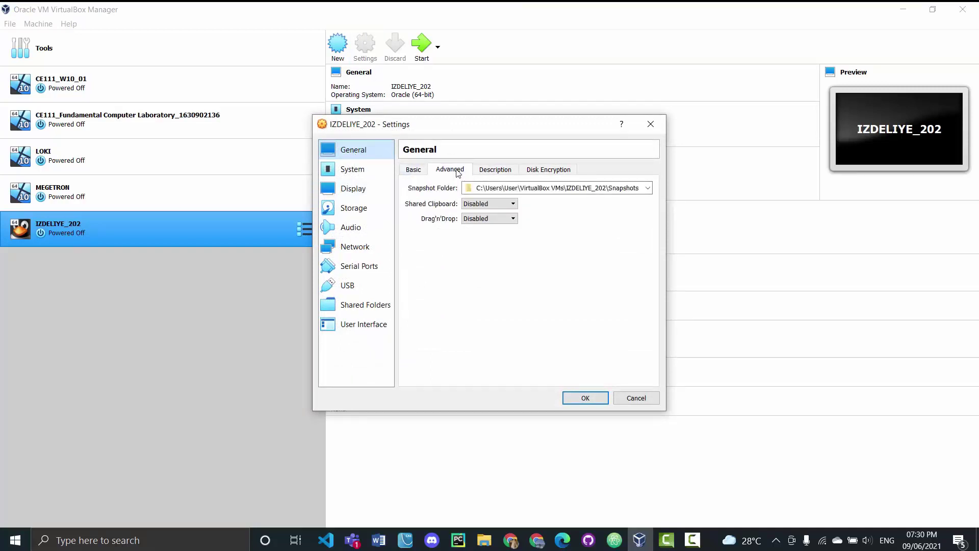
left_click(477, 204)
left_click(481, 238)
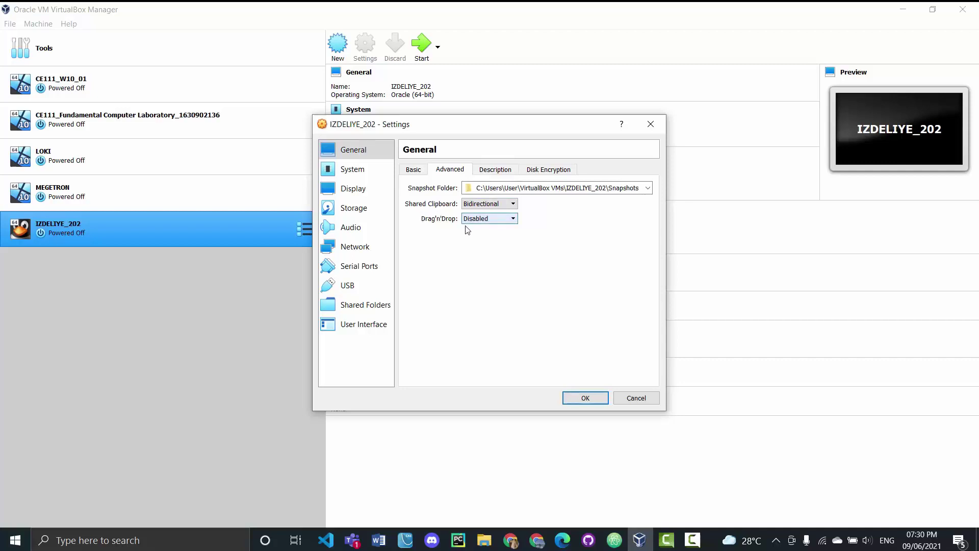
left_click(486, 223)
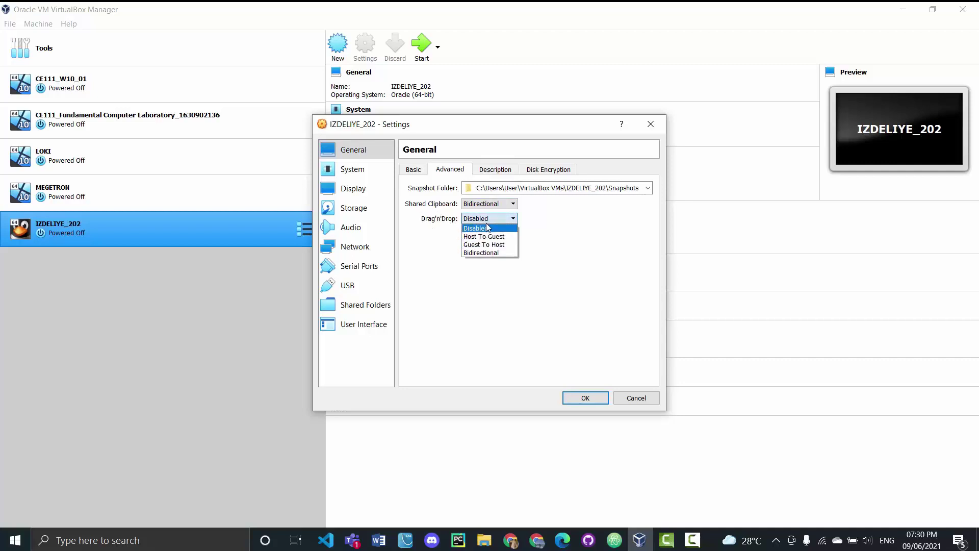
left_click(483, 258)
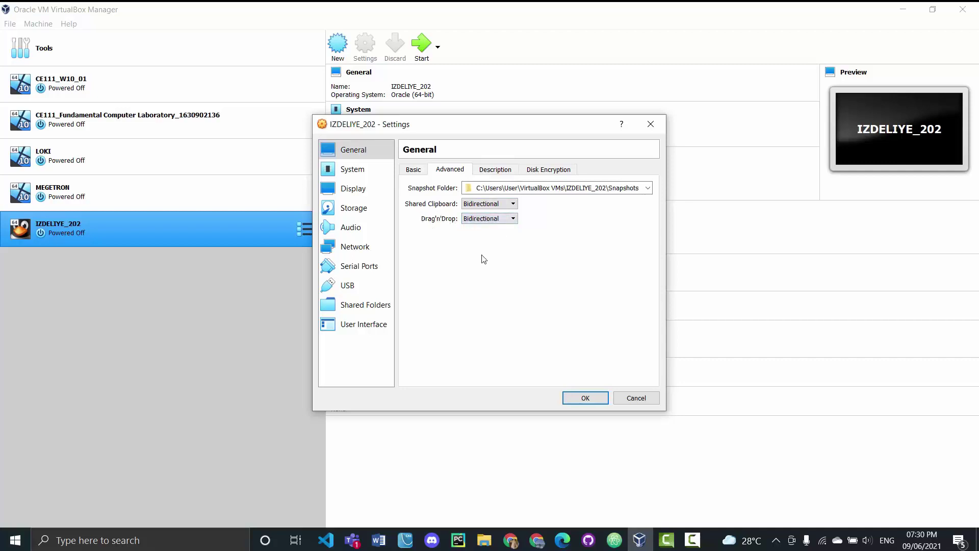
Review the System processor and acceleration pages and General basic options, then go to Storage
left_click(352, 173)
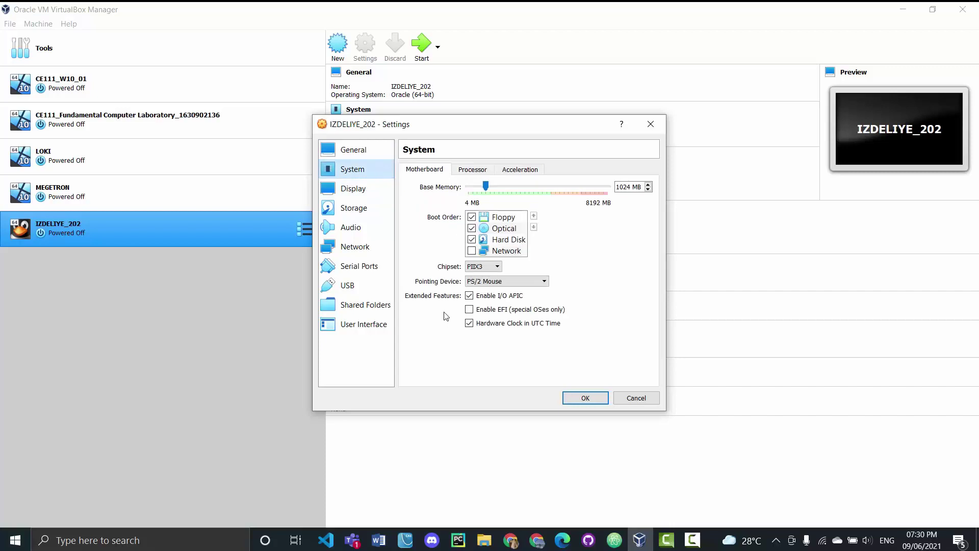
left_click(474, 170)
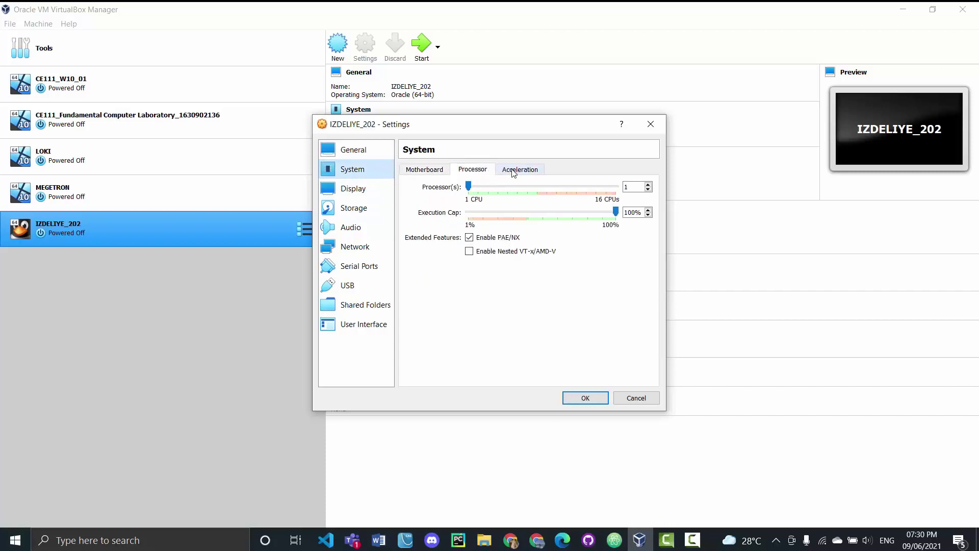
left_click(514, 171)
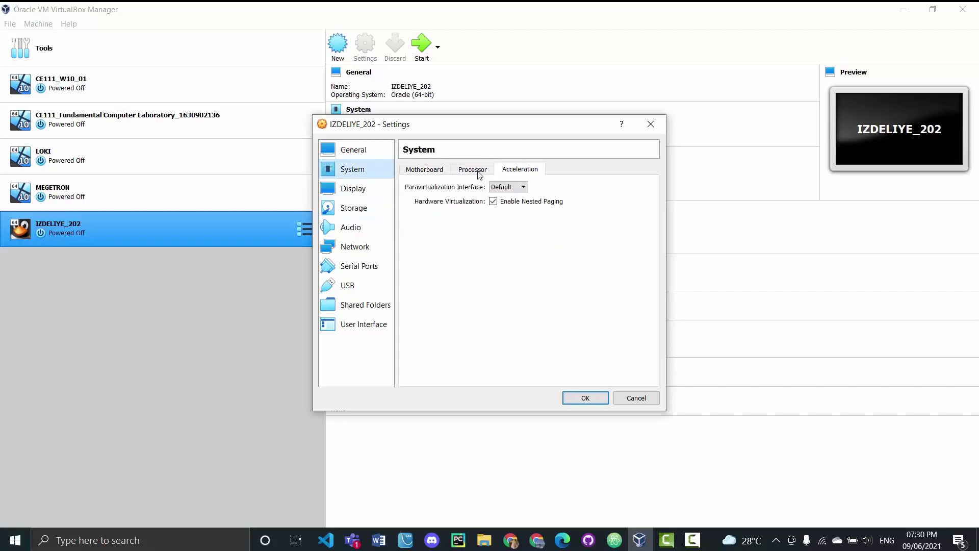
left_click(348, 155)
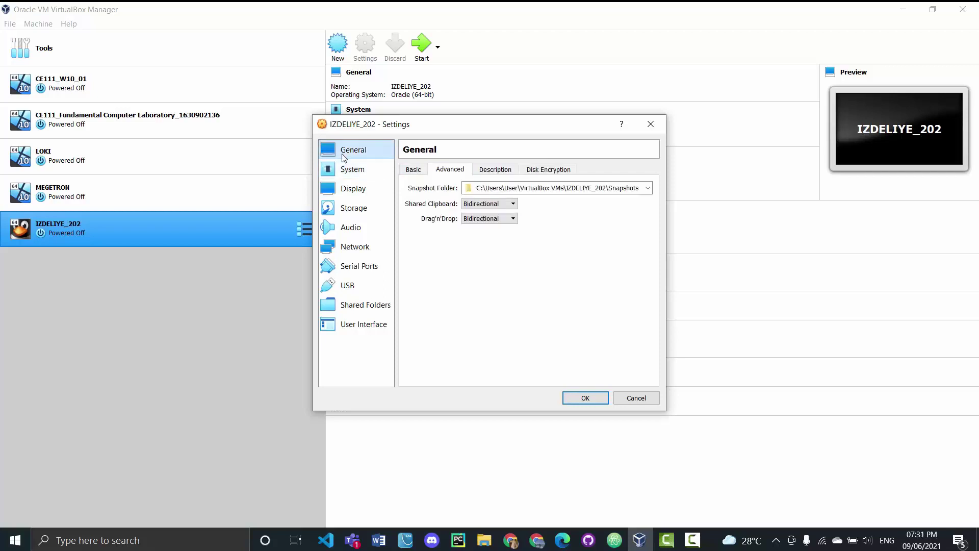
left_click(407, 170)
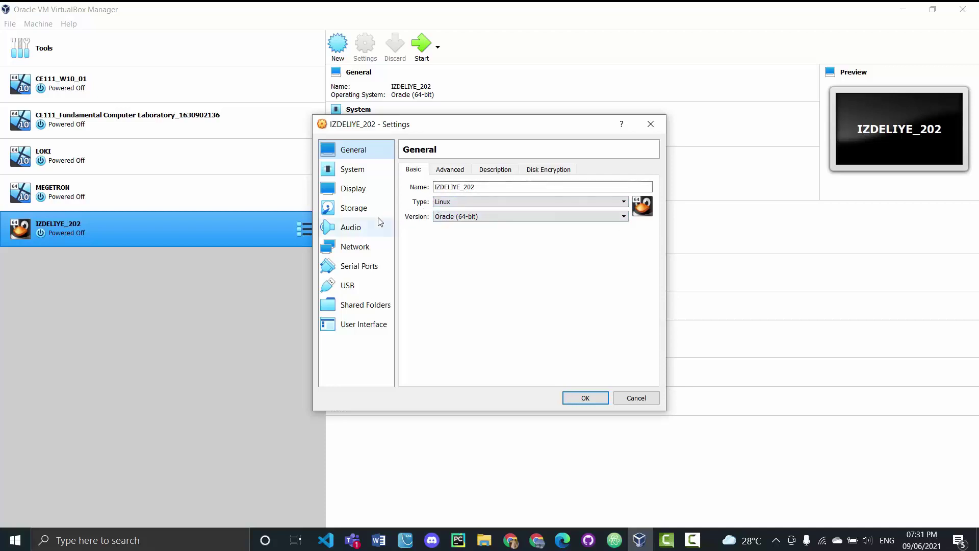
left_click(352, 210)
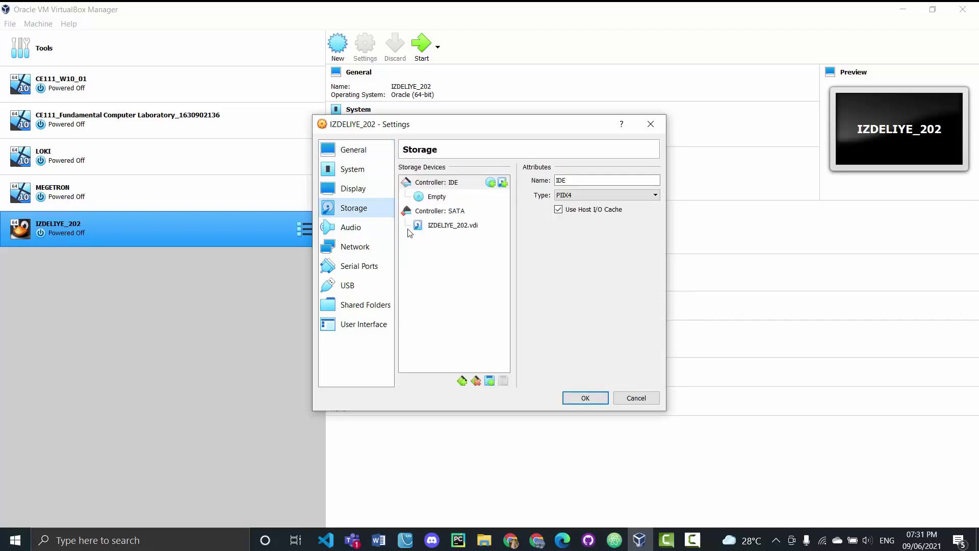
Insert the ubuntu-20.04.3-desktop-amd64 disc image into the empty optical drive
left_click(432, 198)
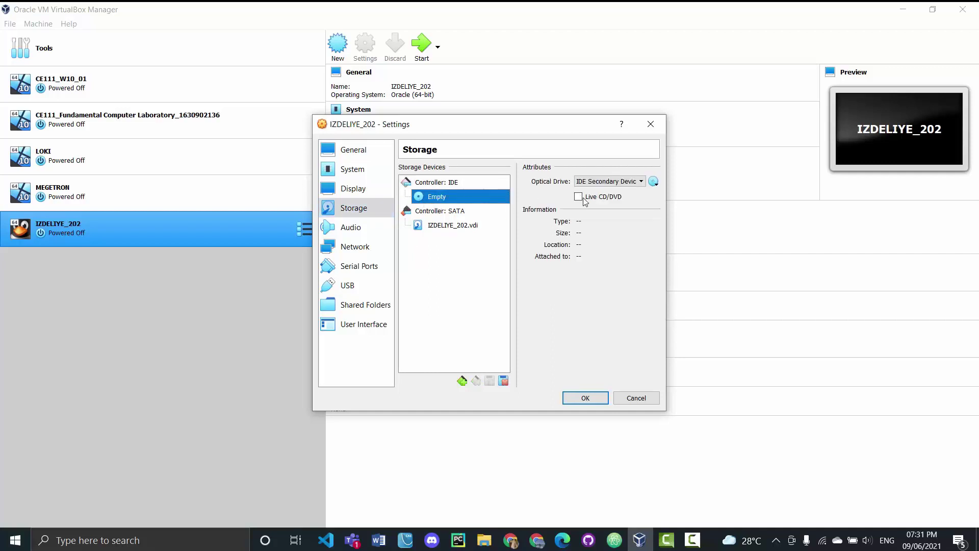
left_click(653, 182)
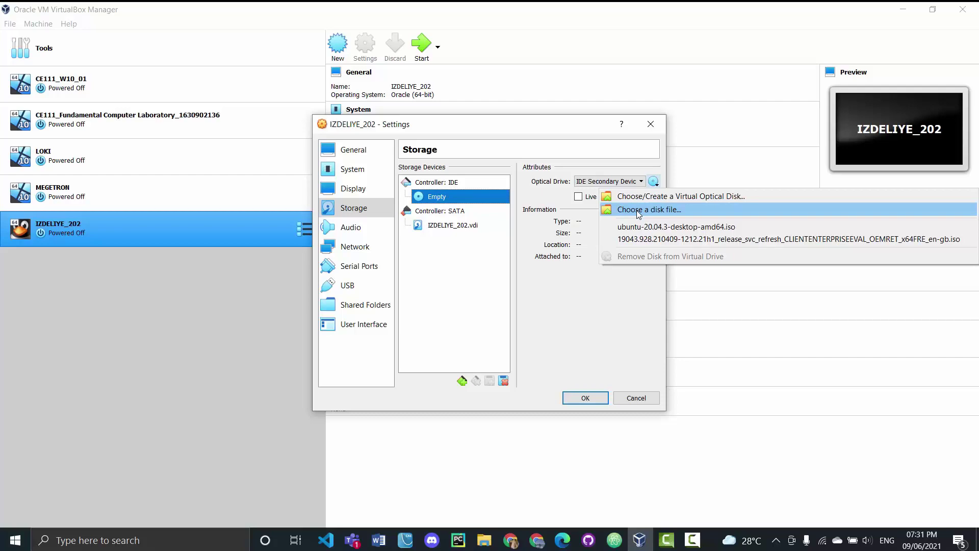
left_click(637, 210)
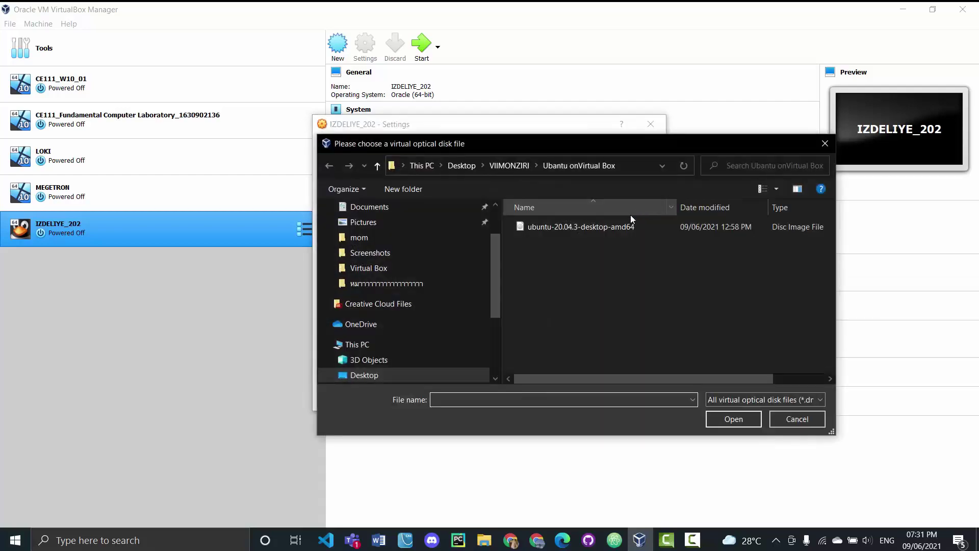
left_click(553, 228)
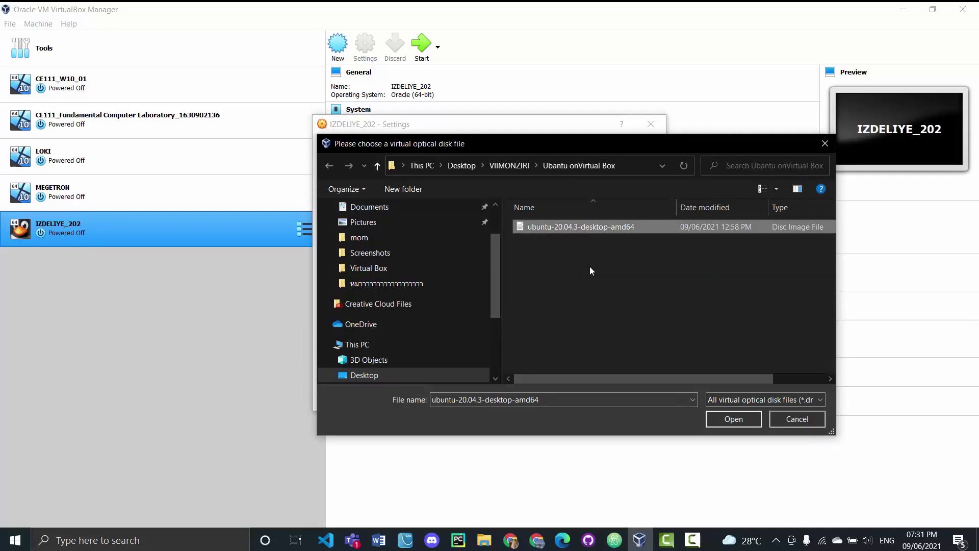
left_click(734, 419)
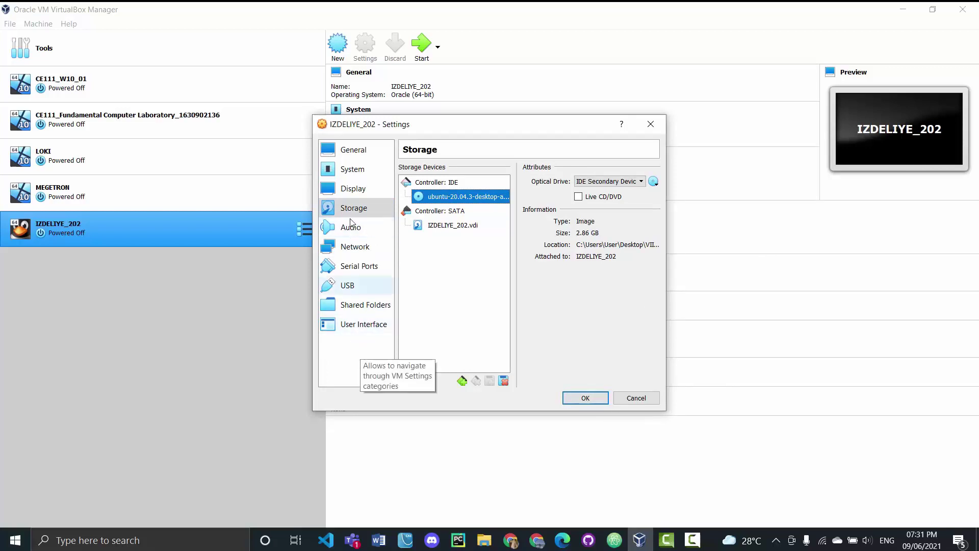
Review the Display, System and General pages, then save the settings with OK
left_click(354, 190)
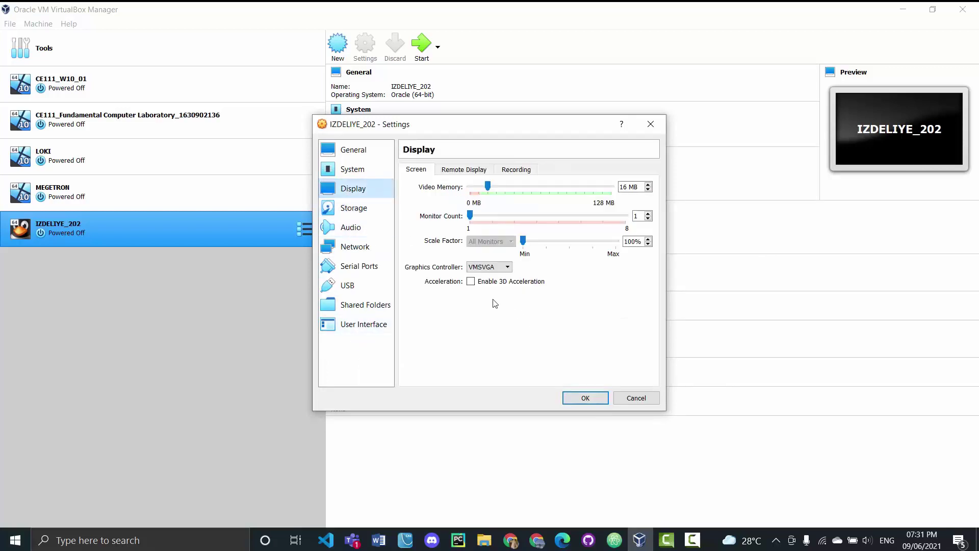
left_click(368, 172)
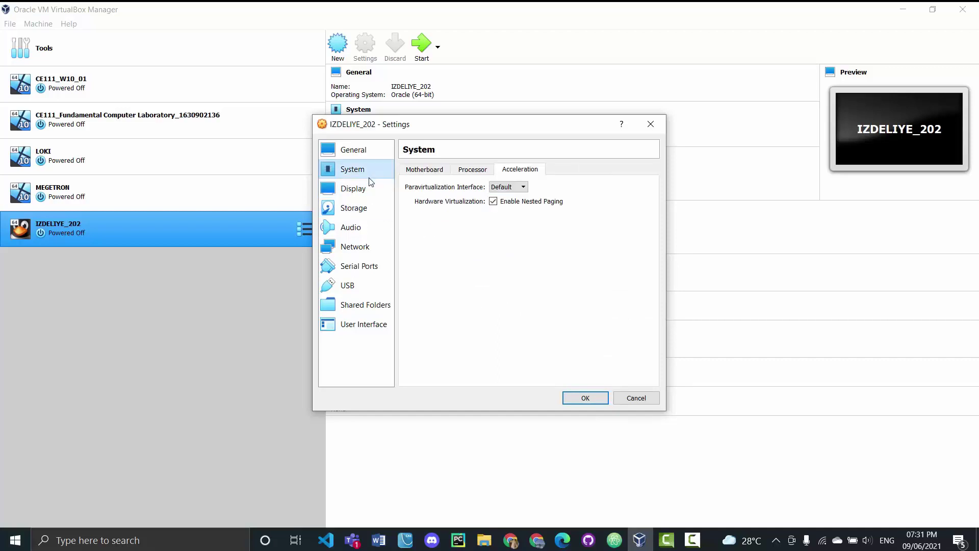
left_click(358, 154)
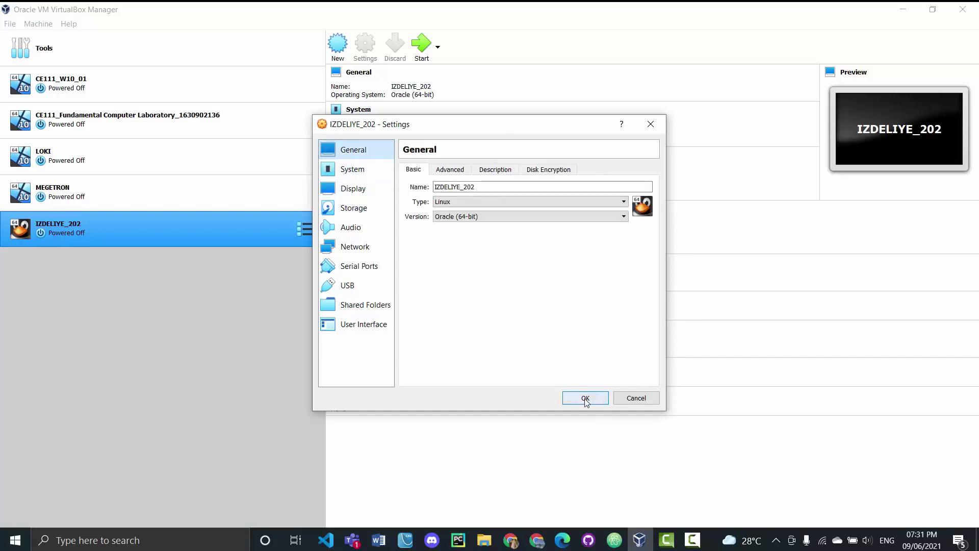
left_click(586, 398)
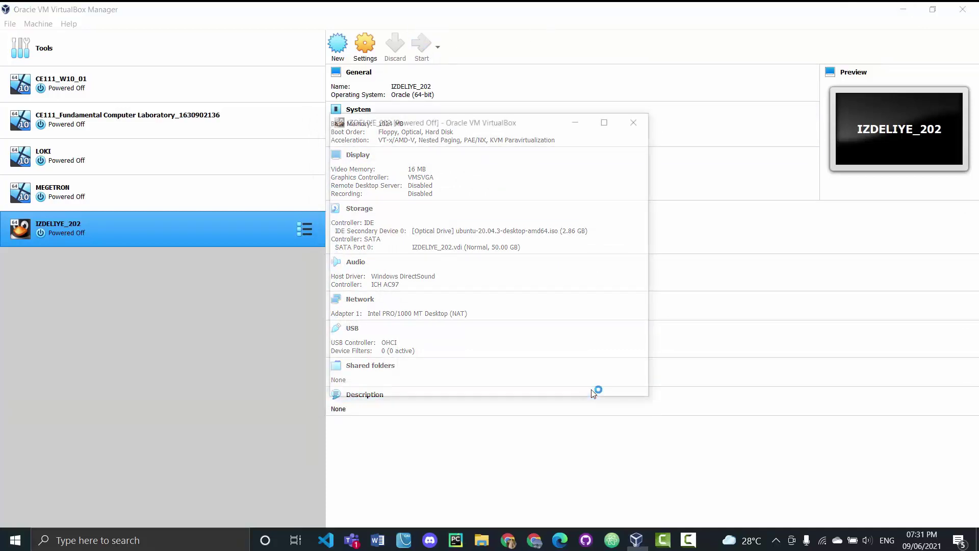
Dismiss the keyboard-capture and mouse-integration notices while the VM boots to the Ubuntu Welcome screen
left_click(629, 154)
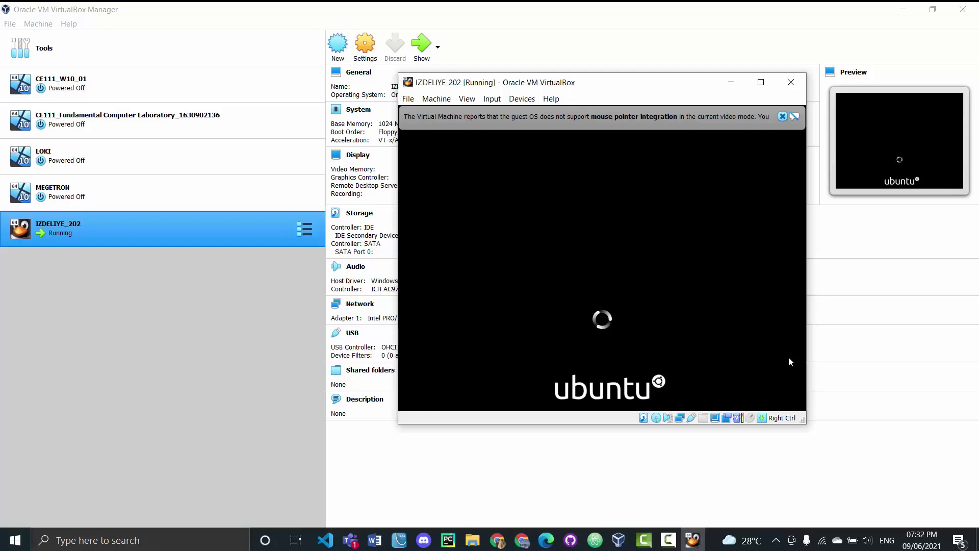
left_click(781, 117)
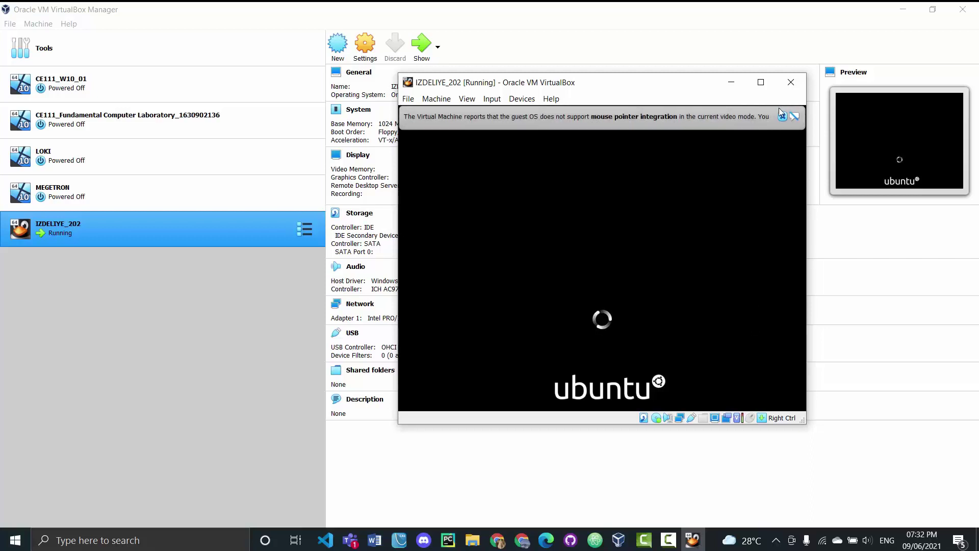
left_click(782, 117)
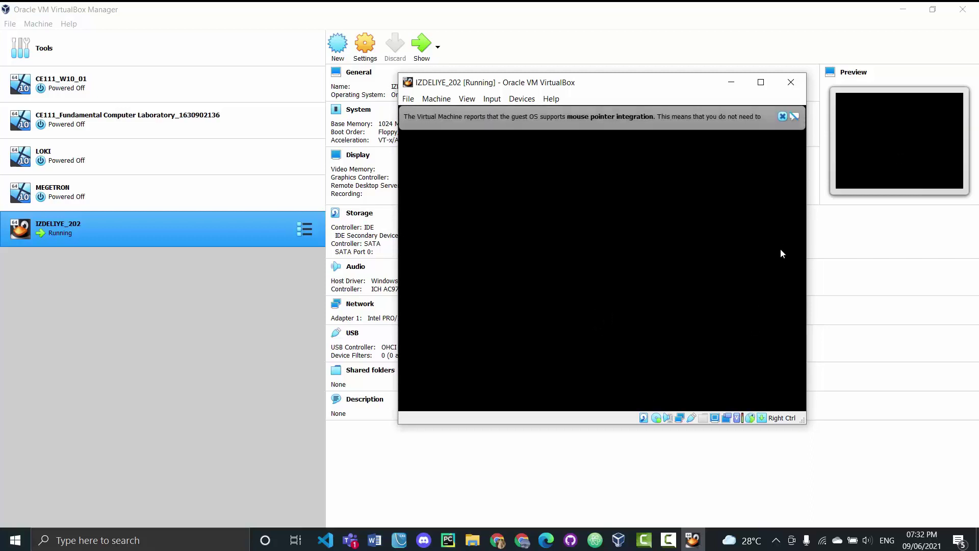
left_click(783, 117)
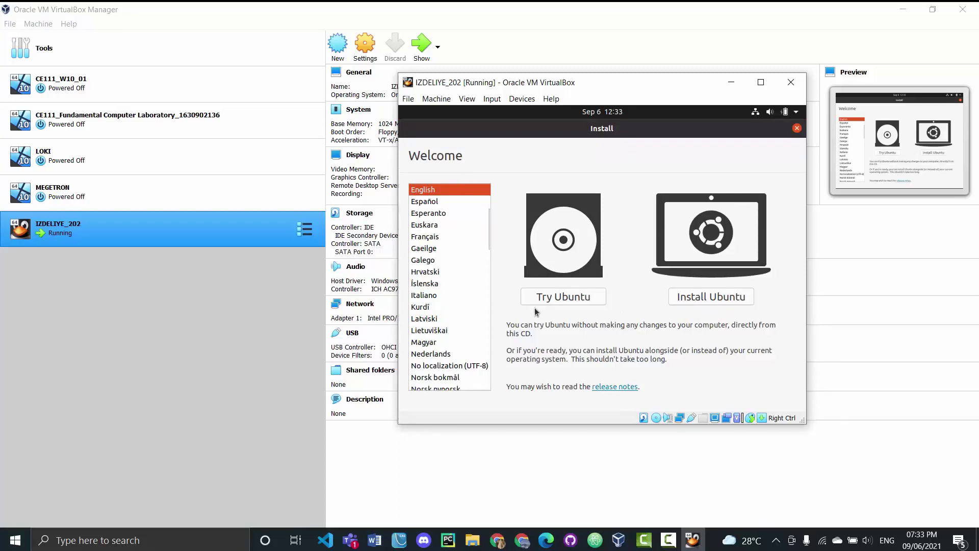
Choose Install Ubuntu and accept the English (US) keyboard layout
left_click(716, 304)
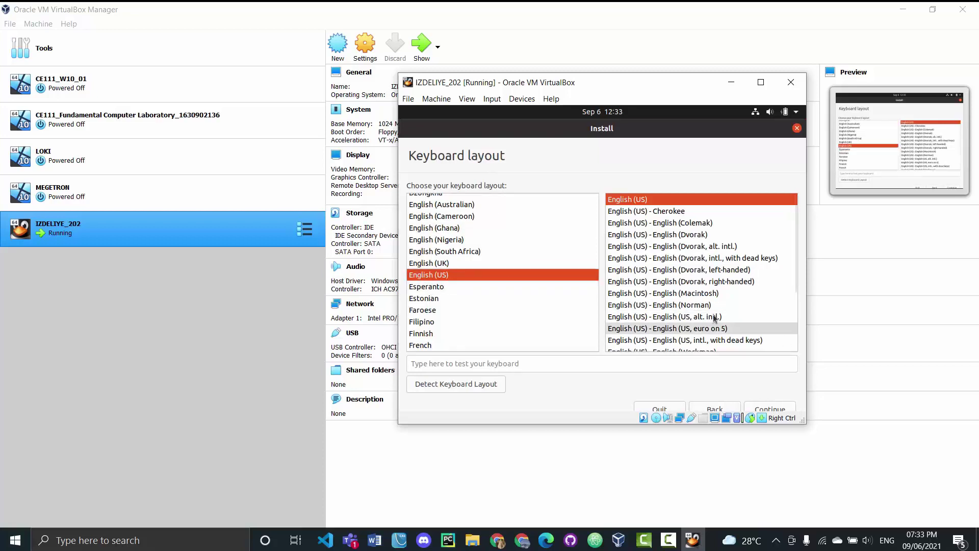
left_click(768, 408)
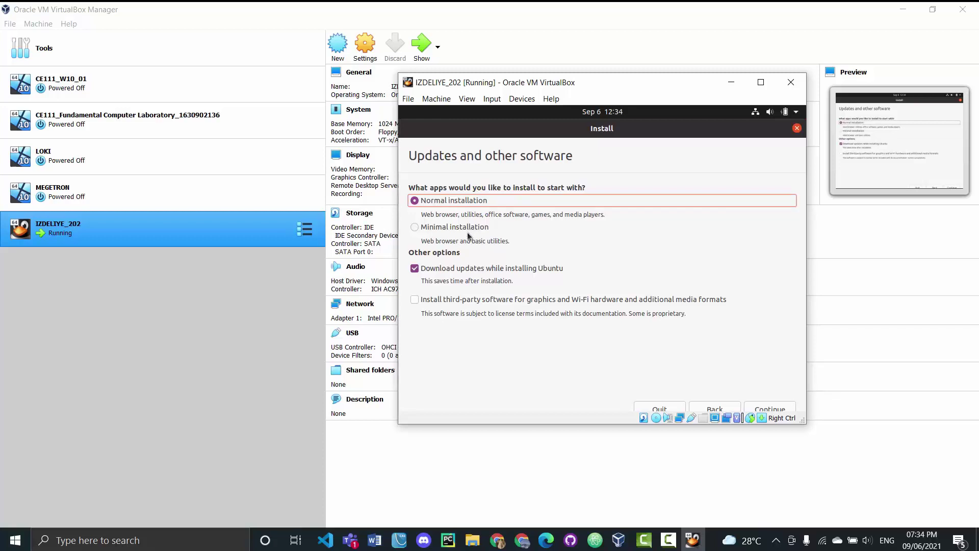
Keep Normal installation selected and accept the software options
left_click(465, 231)
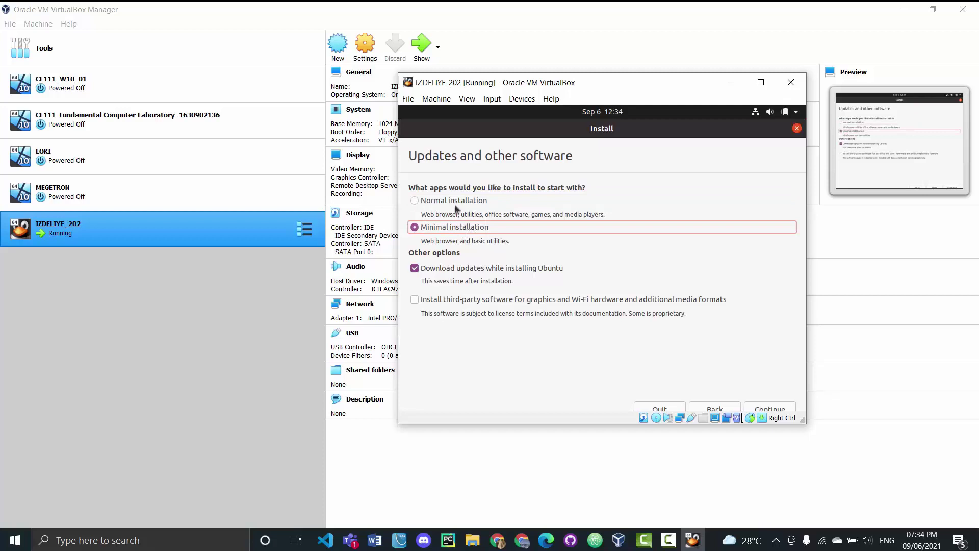
left_click(457, 203)
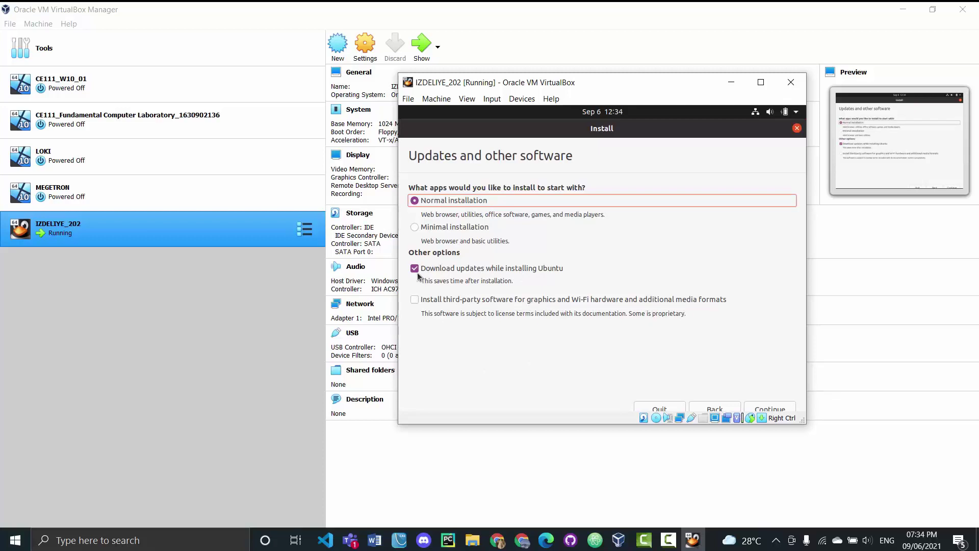
left_click(770, 409)
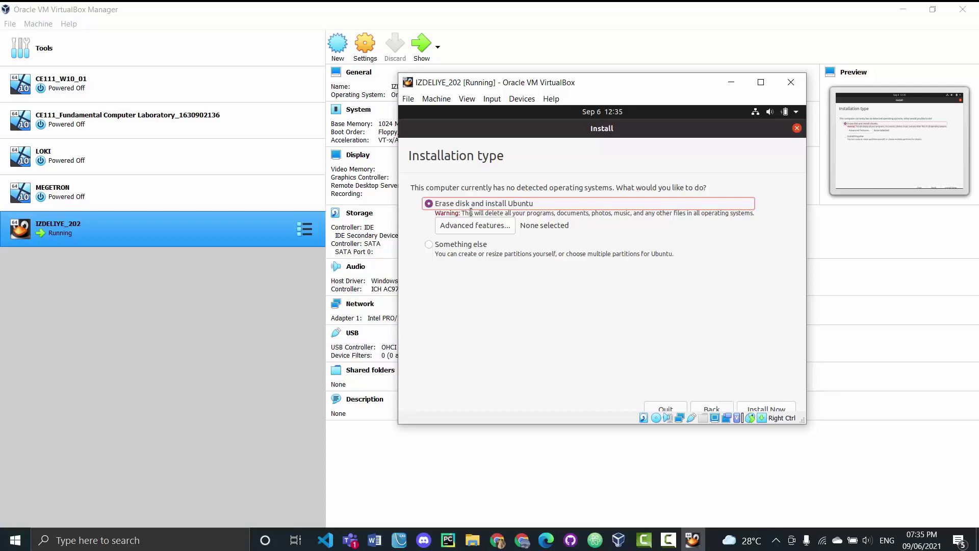
Install with 'Erase disk and install Ubuntu' and confirm writing the partition changes
left_click_drag(510, 131, 510, 135)
left_click(764, 409)
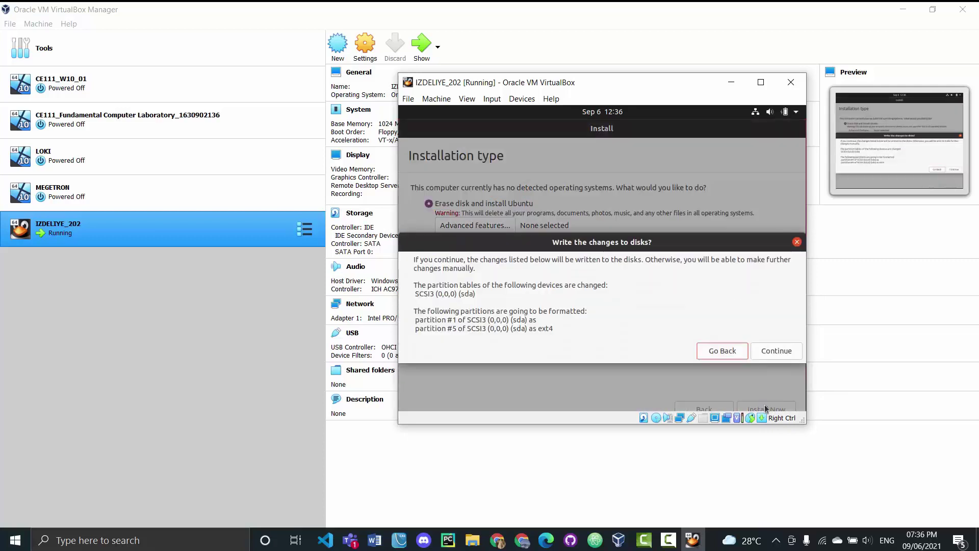
left_click(776, 351)
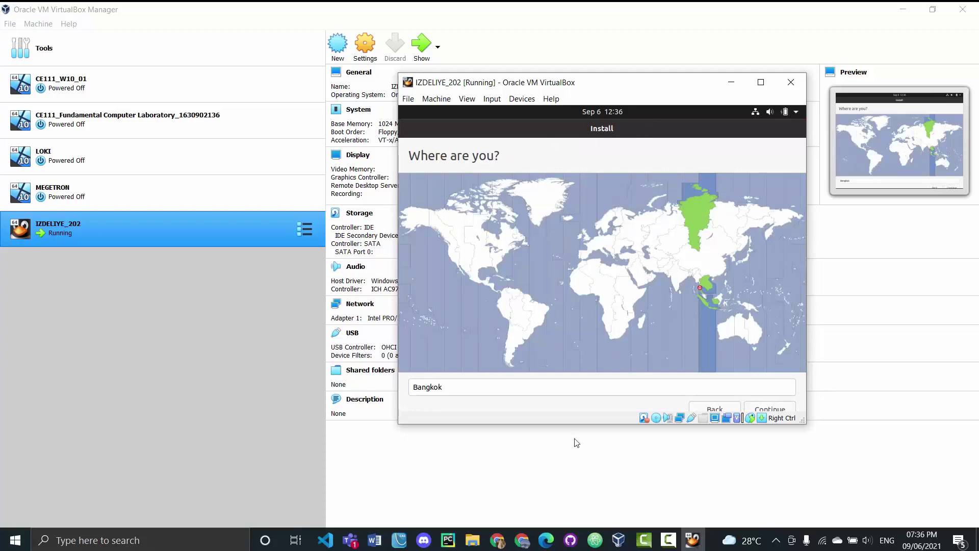
Accept Bangkok as the time zone
left_click(771, 409)
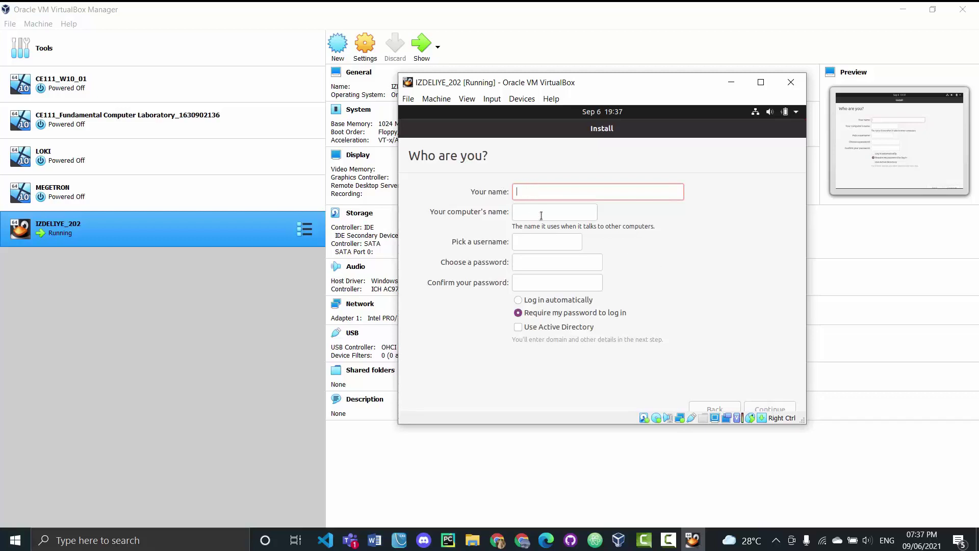
Enter the user's full name and replace the suggested username with a custom one
left_click(529, 241)
left_click(530, 188)
type("Vimon")
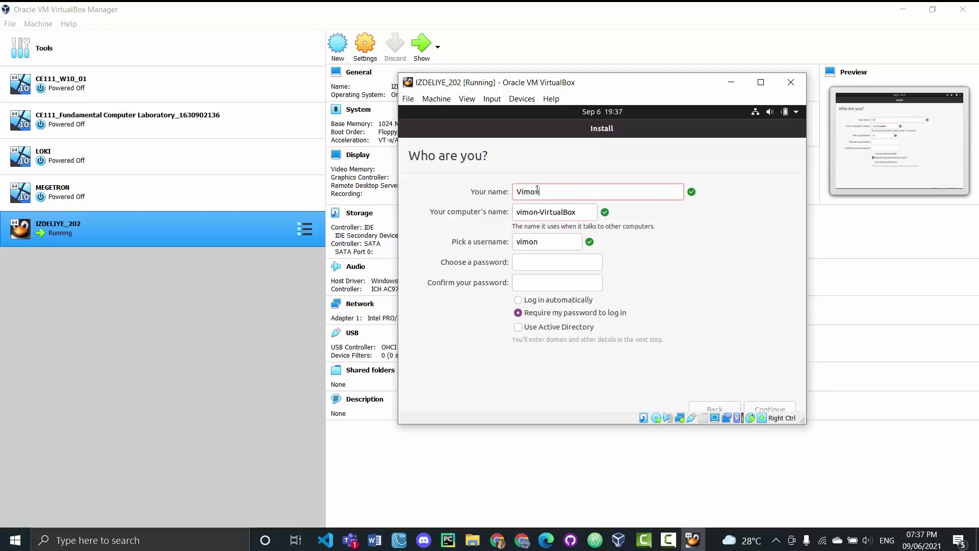
type("siri  U-Sueaph")
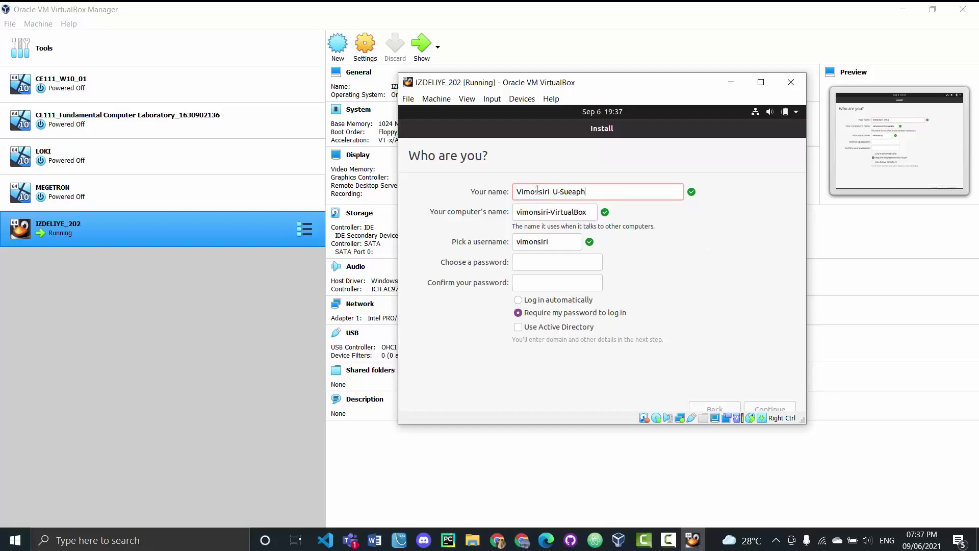
type("anao")
double_click(521, 240)
type("vii")
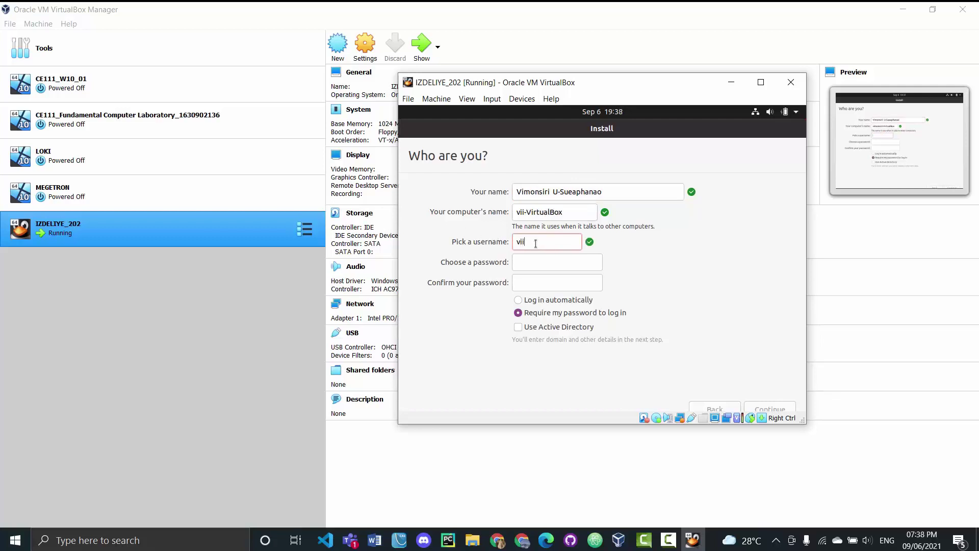
type("monziri")
Enter and confirm the account password, keep login password required, and continue
left_click(536, 265)
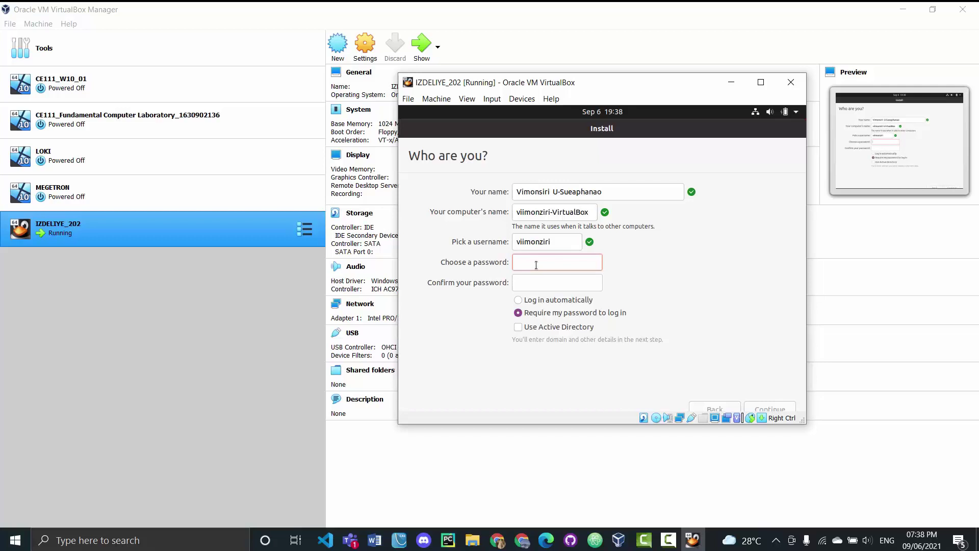
type("***********")
left_click(546, 281)
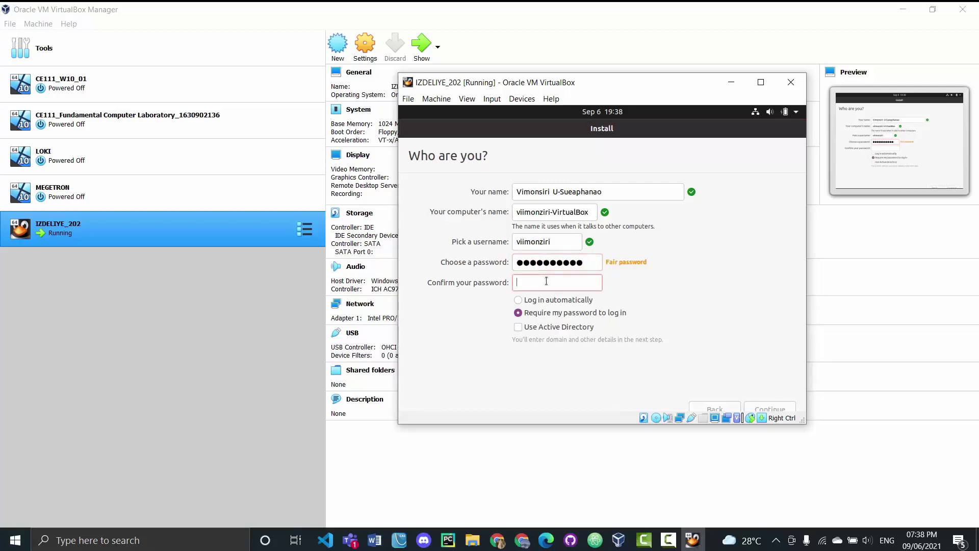
type("***********")
left_click(530, 315)
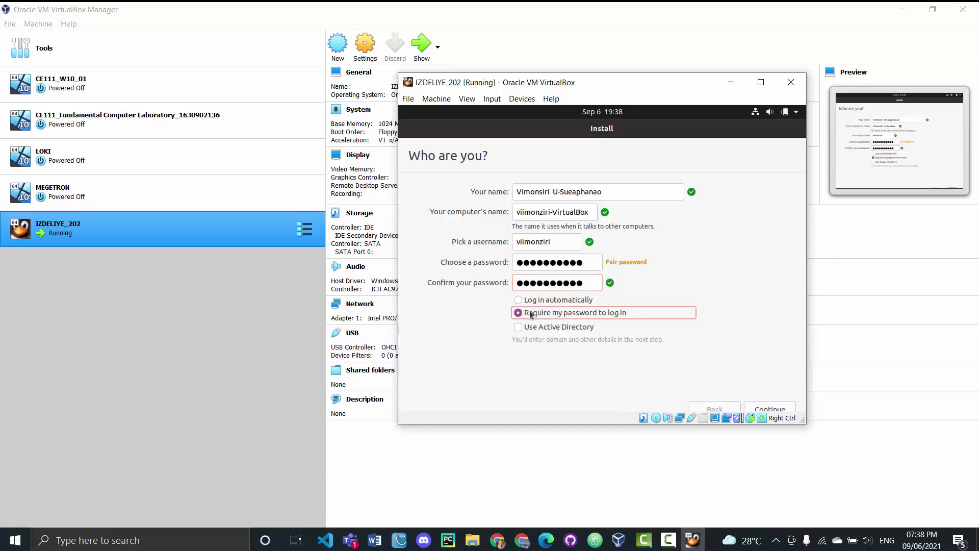
left_click(767, 410)
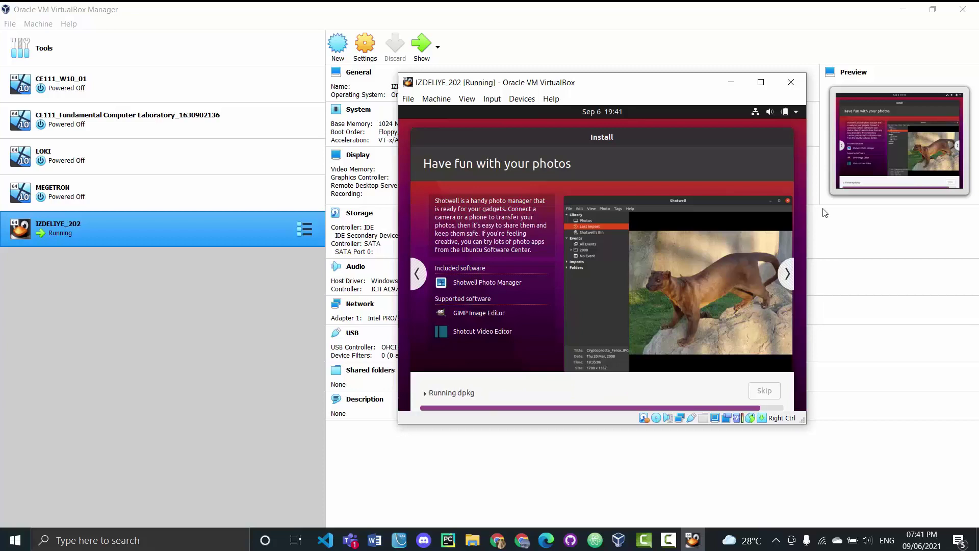
Shift the IZDELIYE_202 window aside to view machine details while the installer finishes, then move it back
left_click_drag(684, 90, 655, 107)
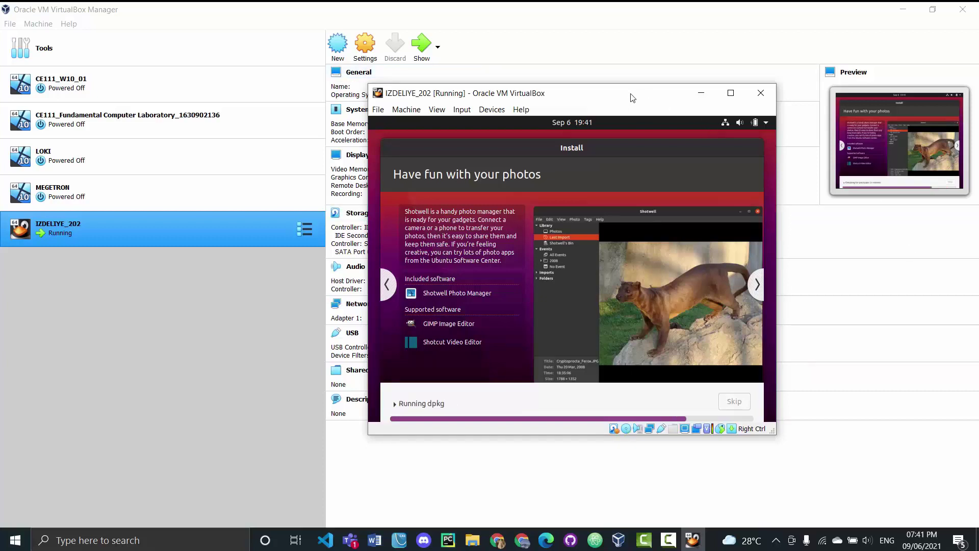
left_click_drag(632, 97, 860, 141)
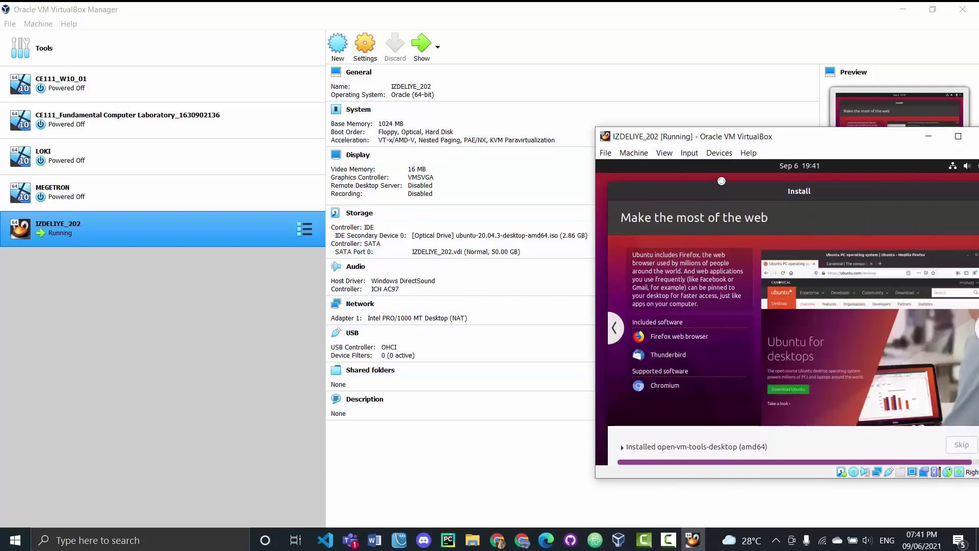
left_click_drag(791, 144, 531, 79)
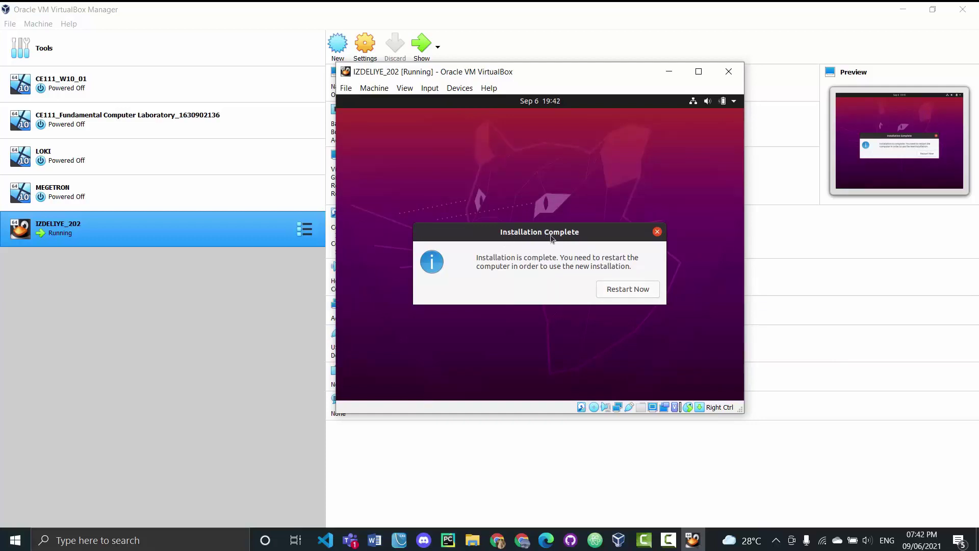
Restart the installed Ubuntu guest, confirm the installation medium is removed, and begin closing the VM
left_click(628, 289)
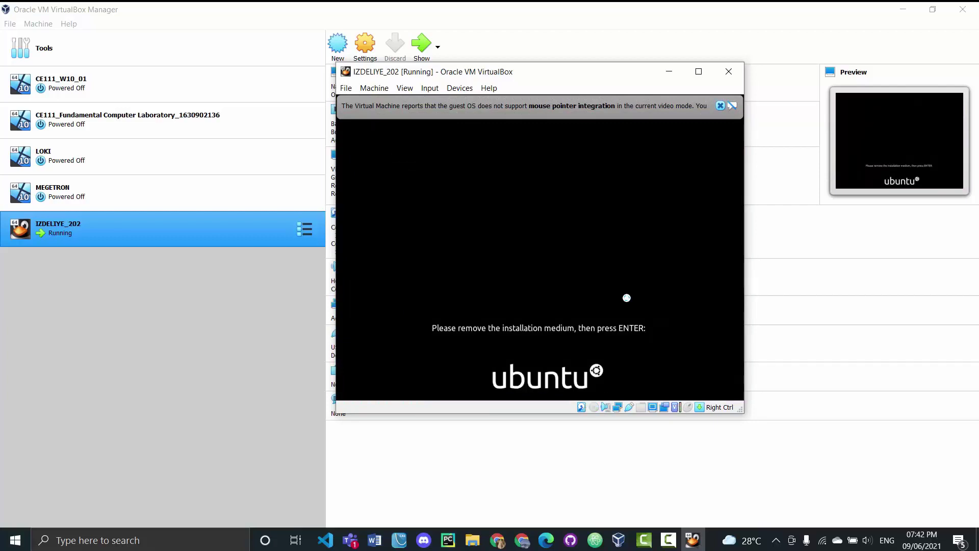
left_click(721, 106)
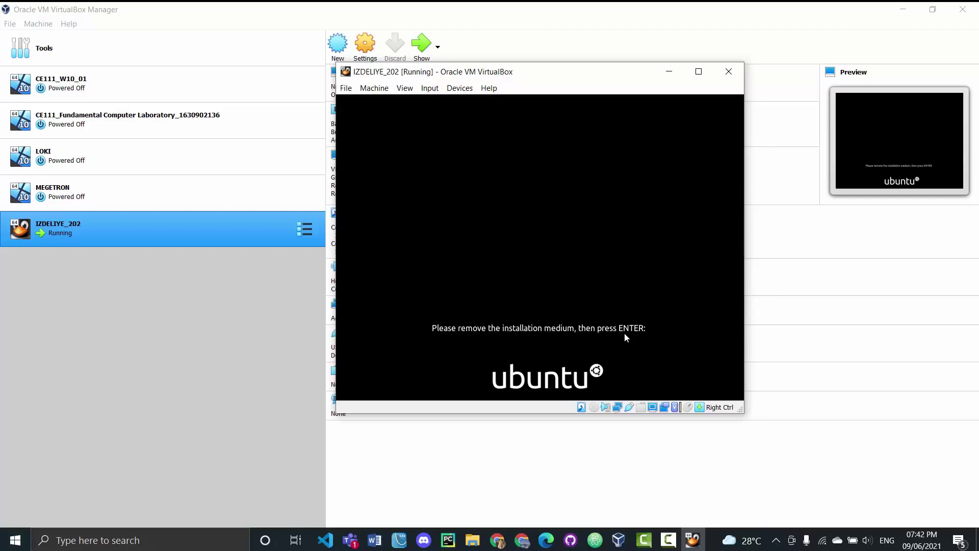
key("Return")
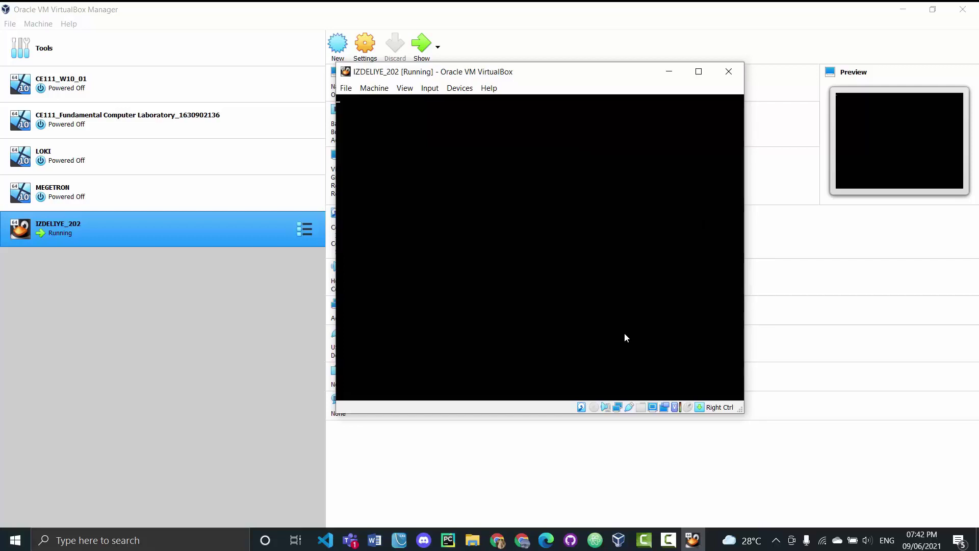
left_click(728, 71)
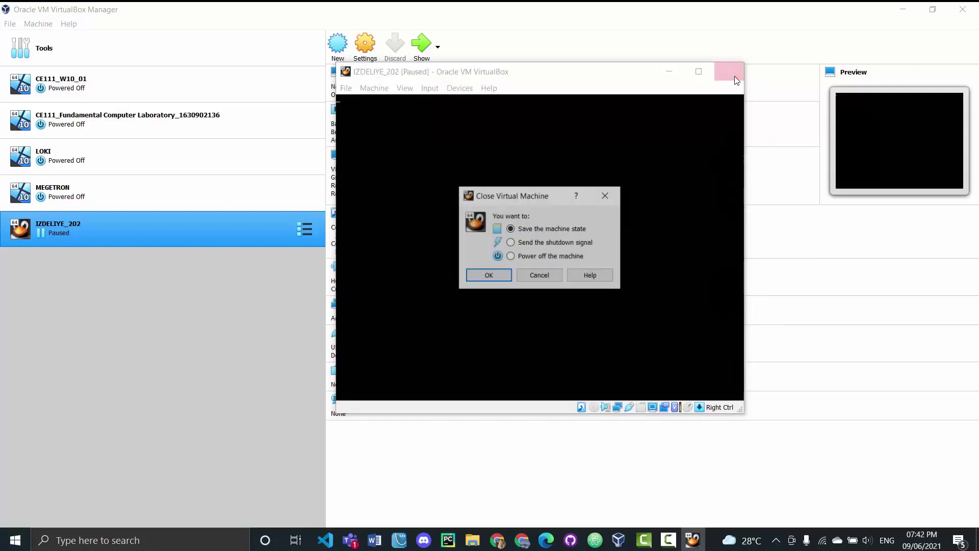
Power off IZDELIYE_202 and verify in Storage settings that its IDE optical drive stays empty
left_click(511, 257)
left_click(488, 276)
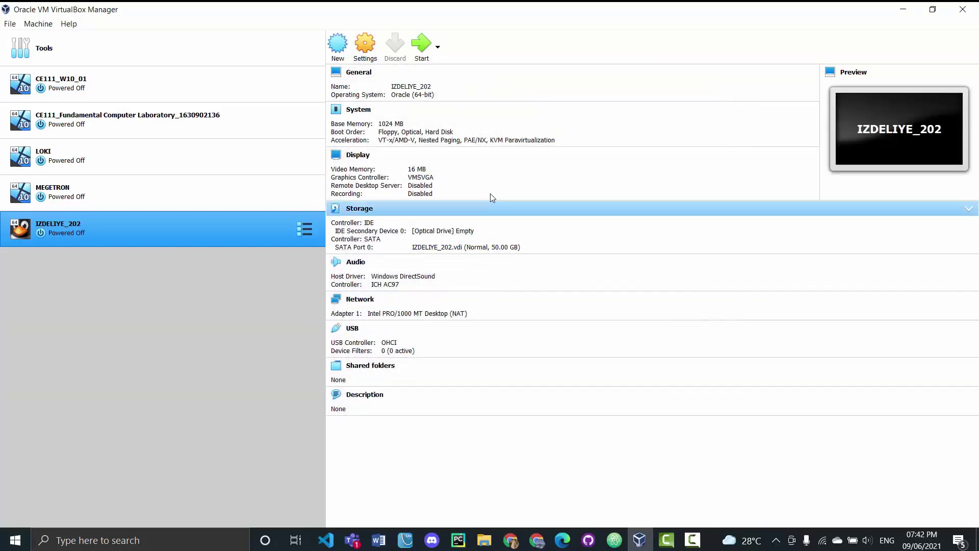
left_click(361, 57)
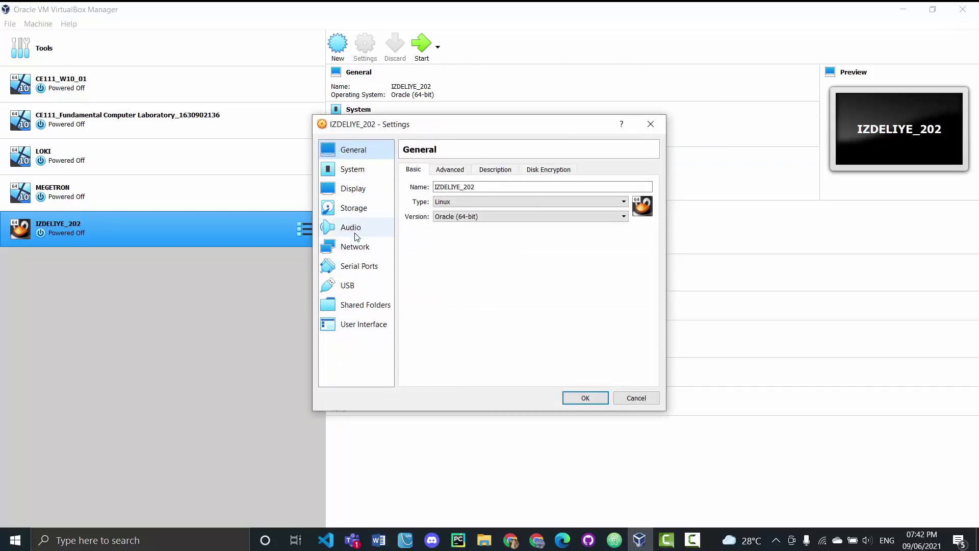
left_click(350, 213)
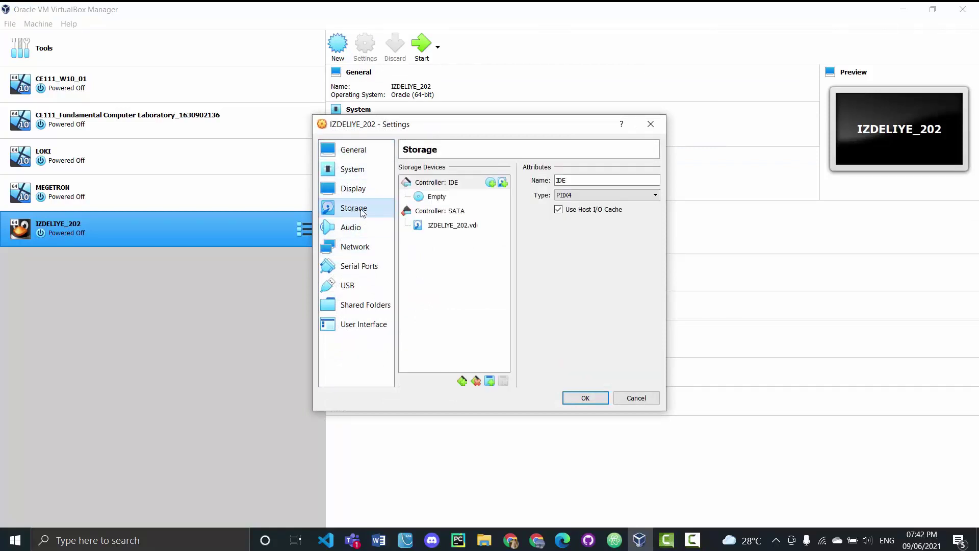
left_click(437, 197)
left_click(653, 183)
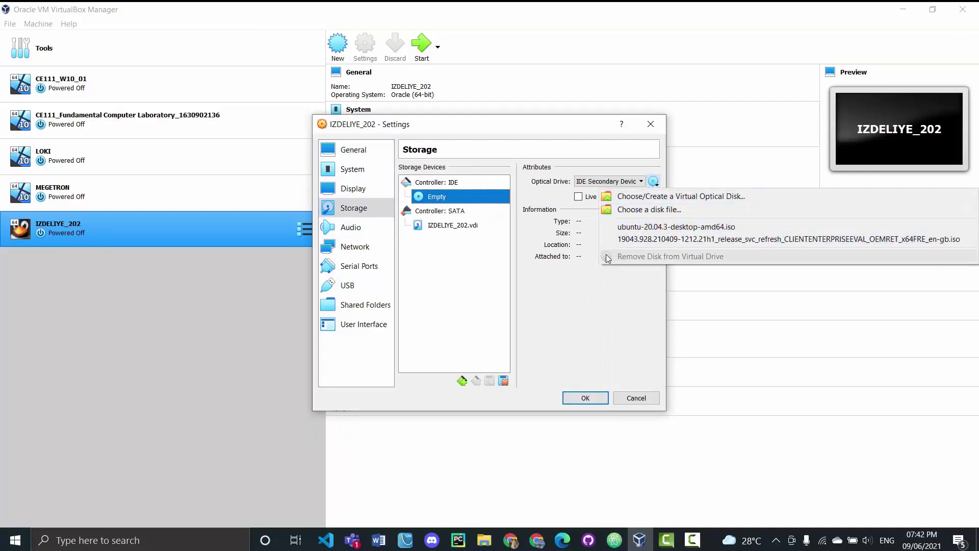
key("Escape")
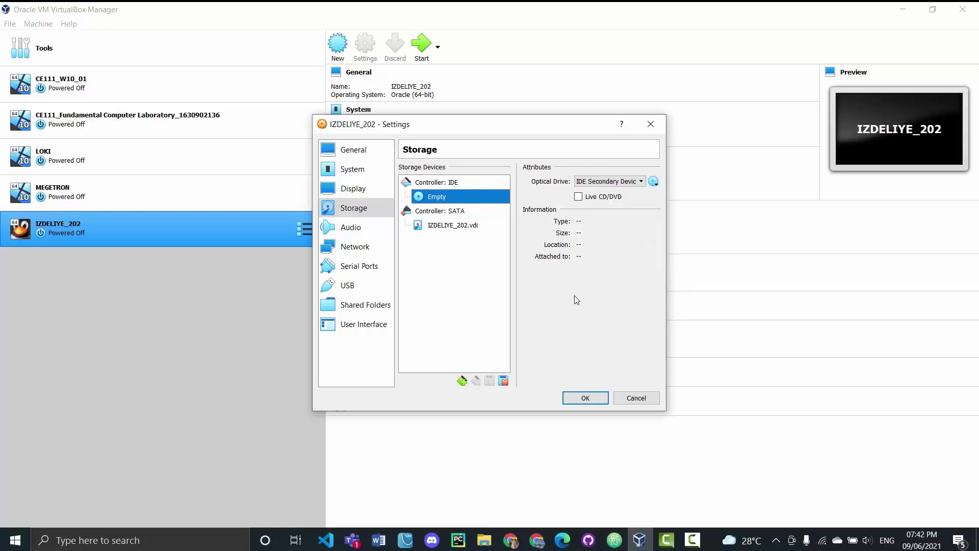
left_click(651, 124)
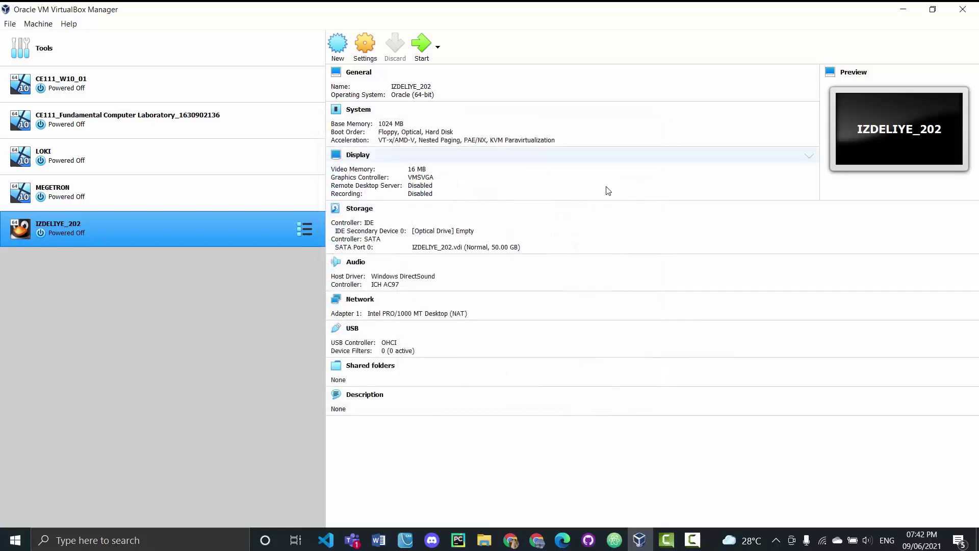
left_click(421, 56)
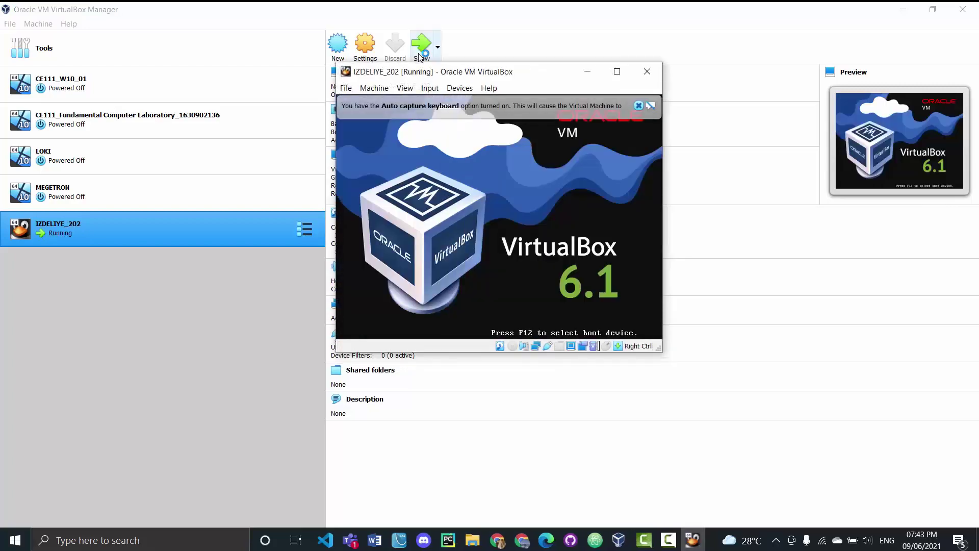
left_click_drag(421, 76, 513, 83)
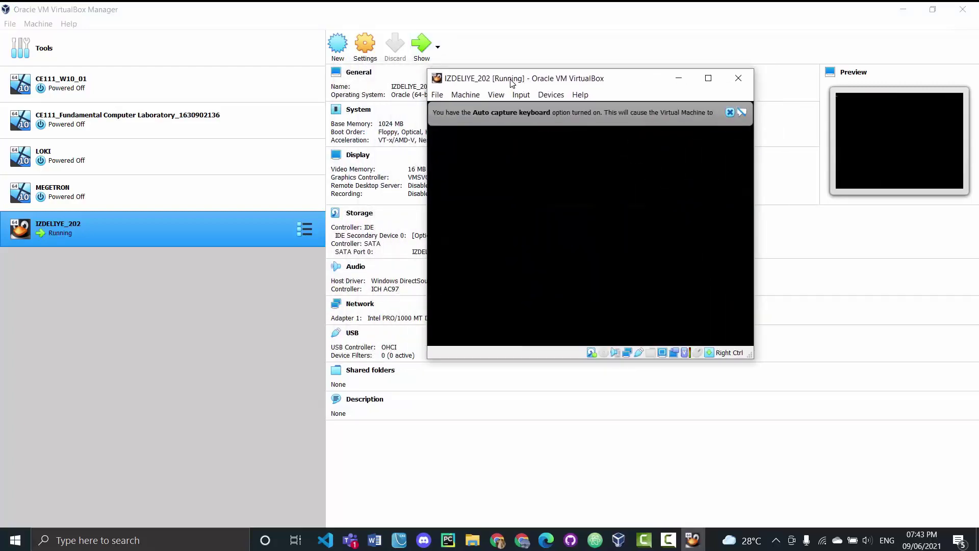
left_click(363, 56)
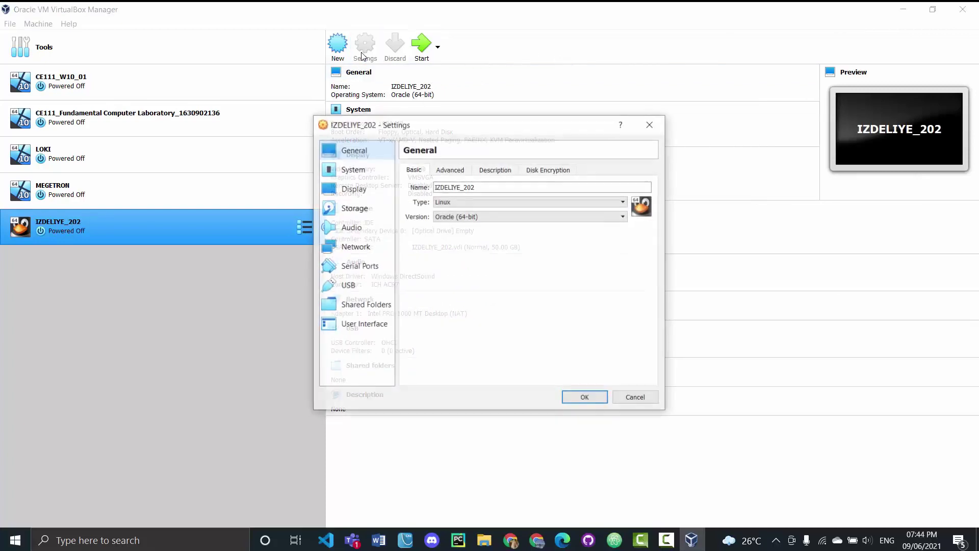
left_click(373, 214)
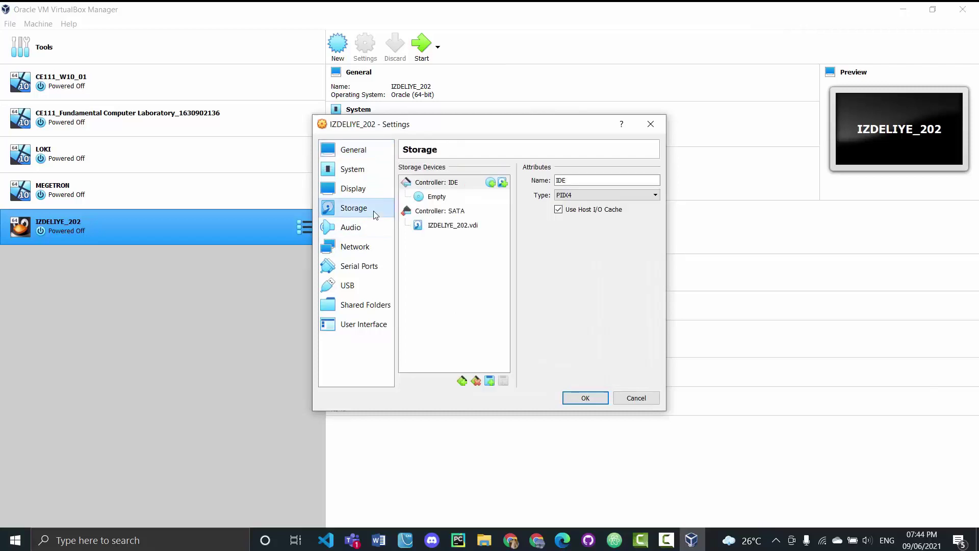
left_click(433, 203)
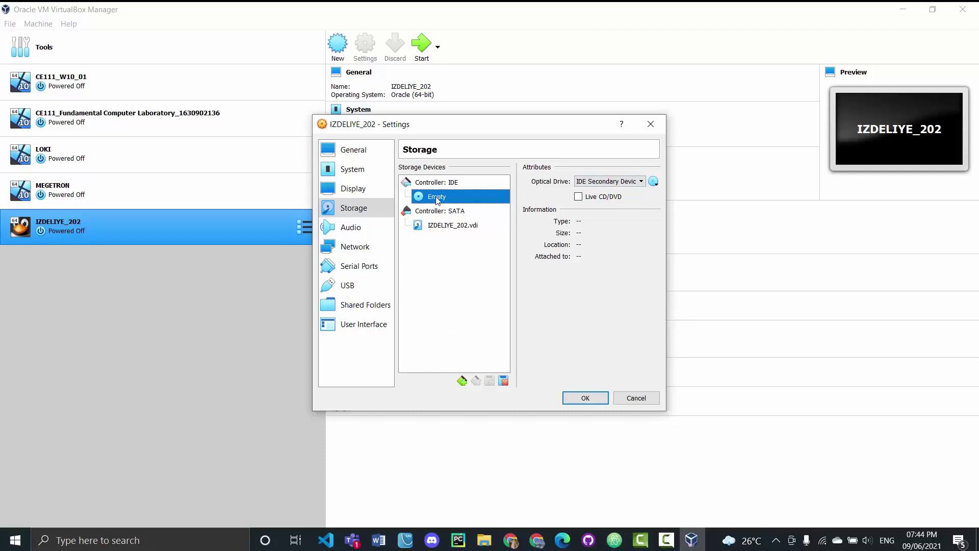
left_click(612, 182)
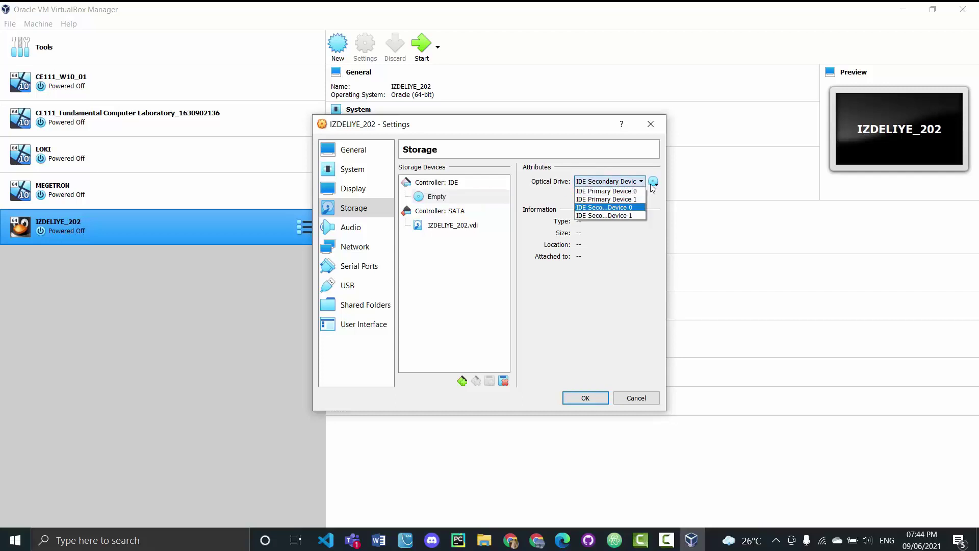
left_click(652, 186)
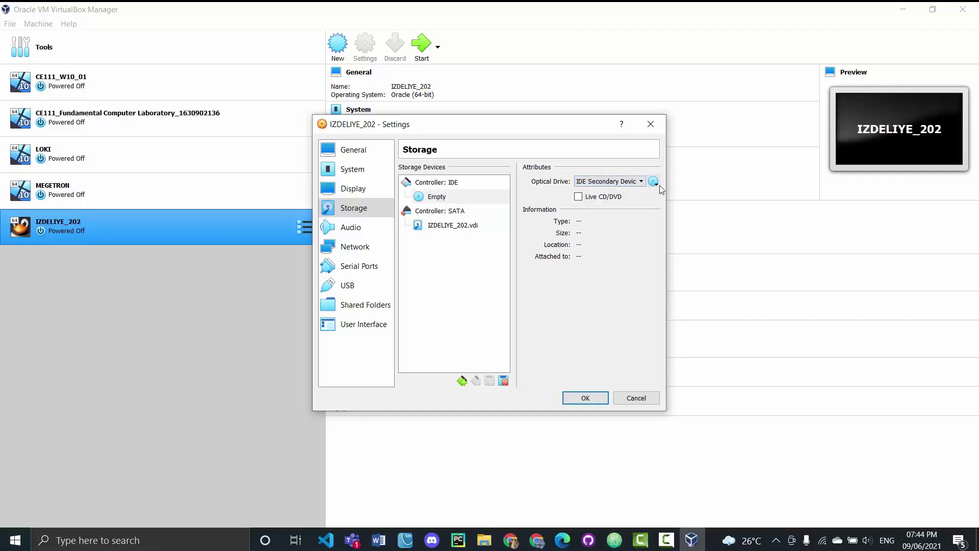
left_click(654, 183)
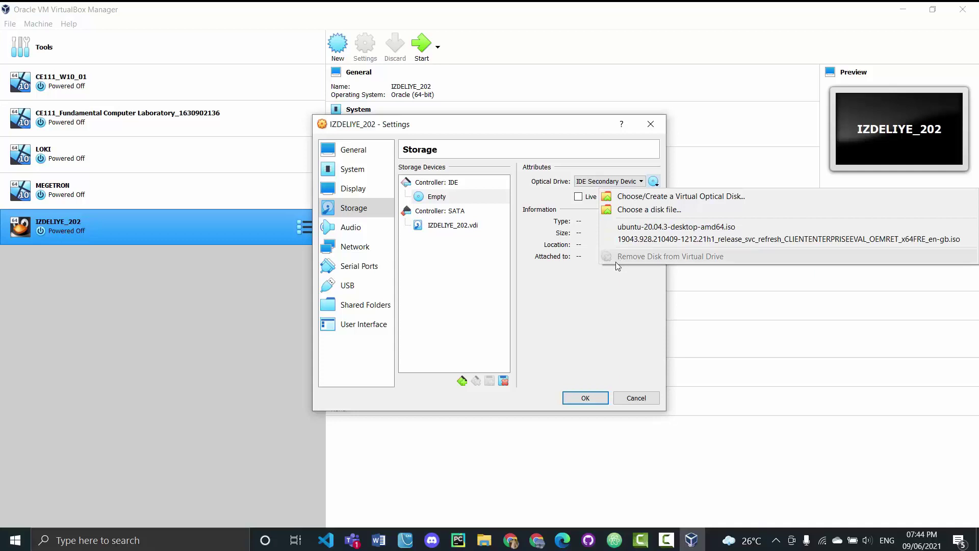
left_click(592, 305)
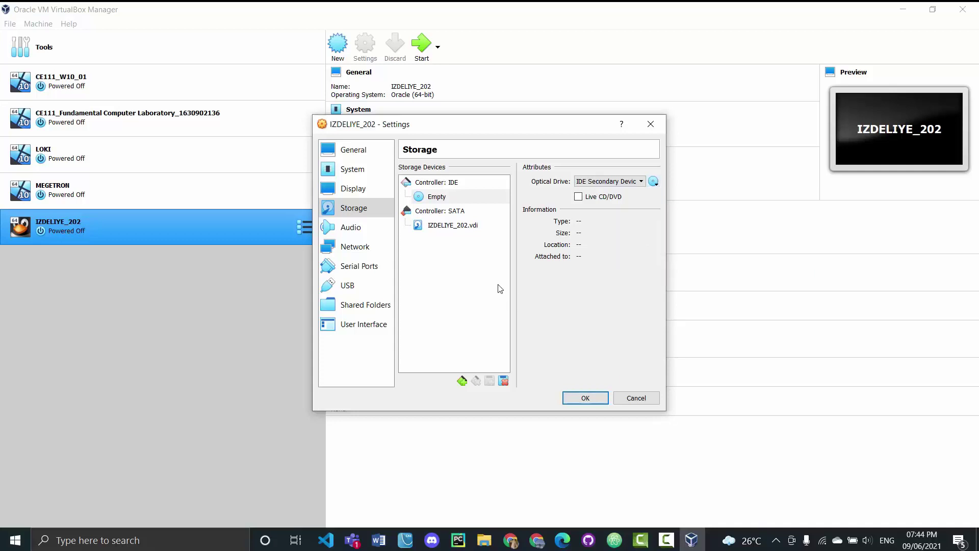
left_click(582, 400)
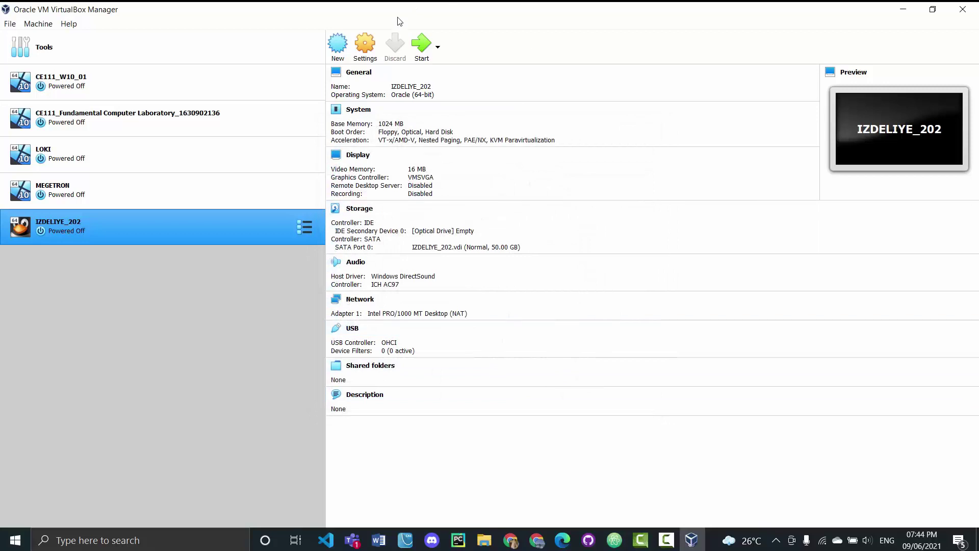
Start IZDELIYE_202 and dismiss the keyboard auto-capture and mouse integration notices
left_click(421, 44)
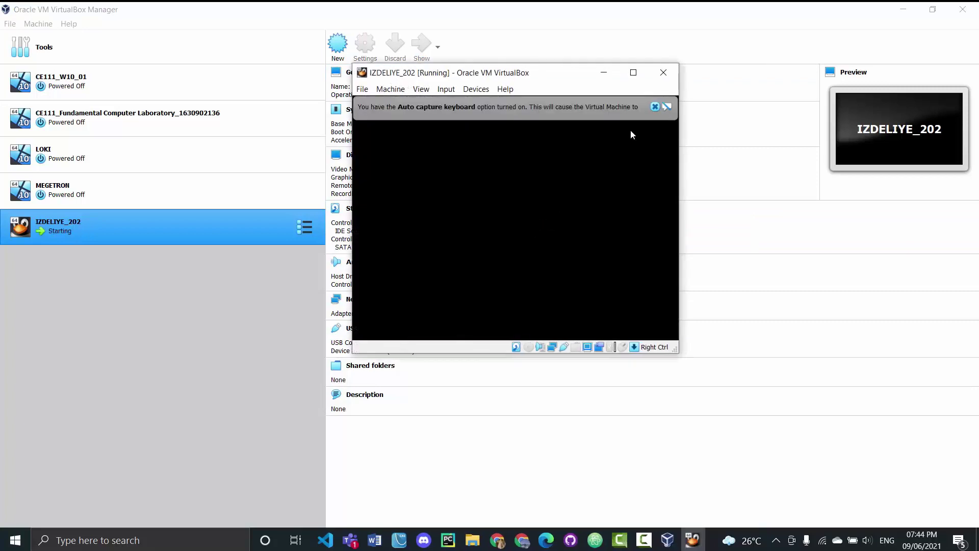
left_click(655, 106)
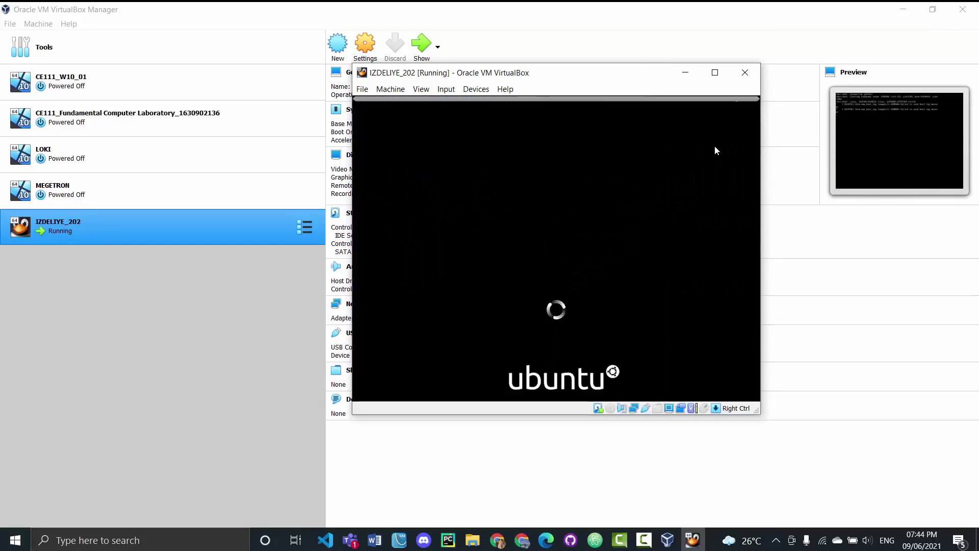
left_click(746, 105)
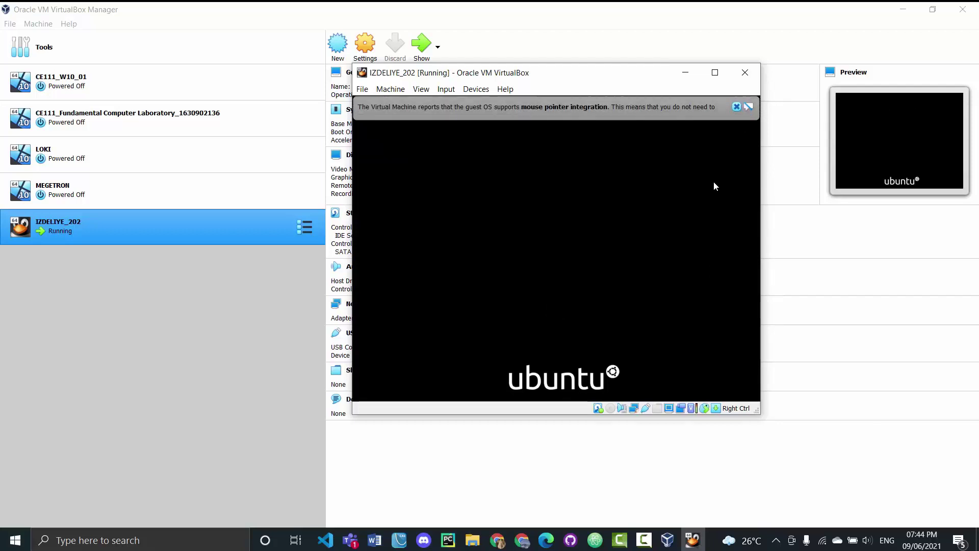
left_click(736, 107)
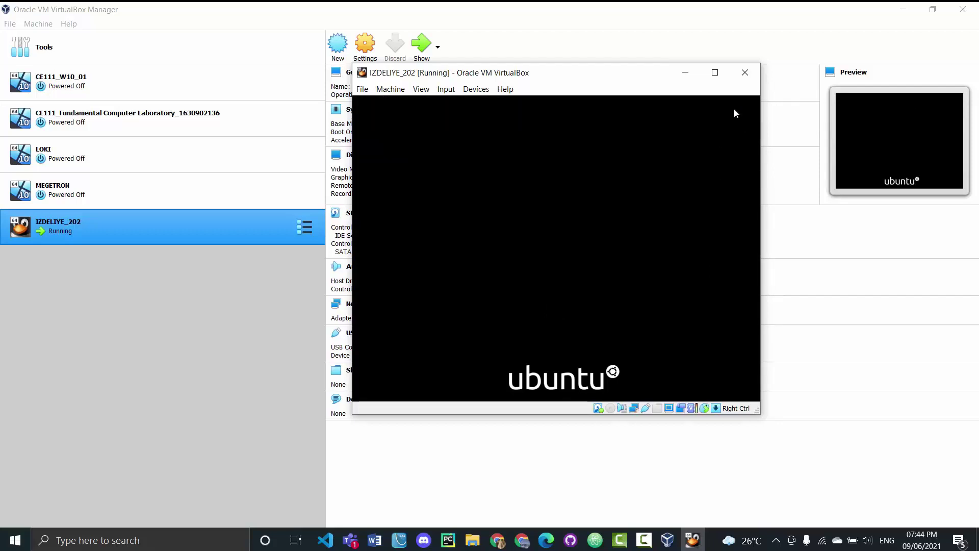
left_click(715, 72)
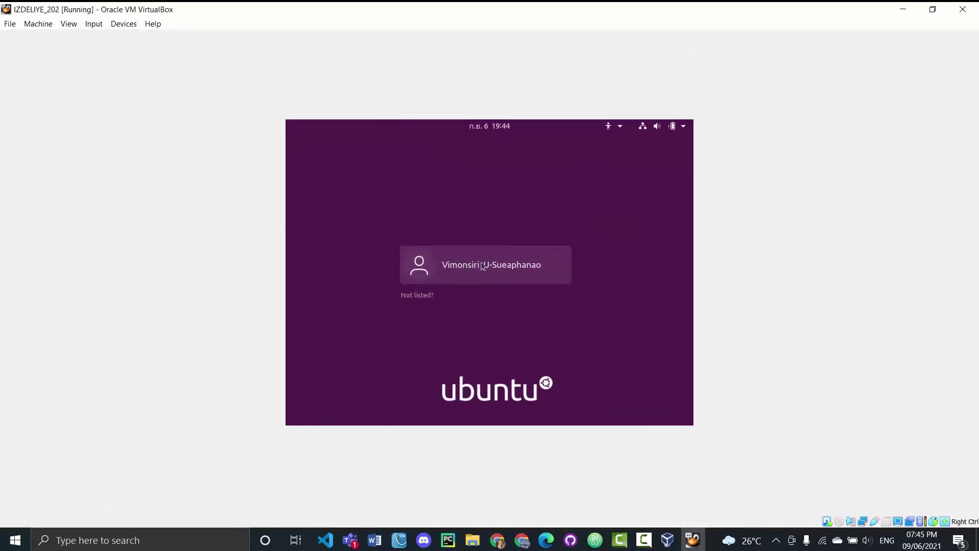
left_click(933, 9)
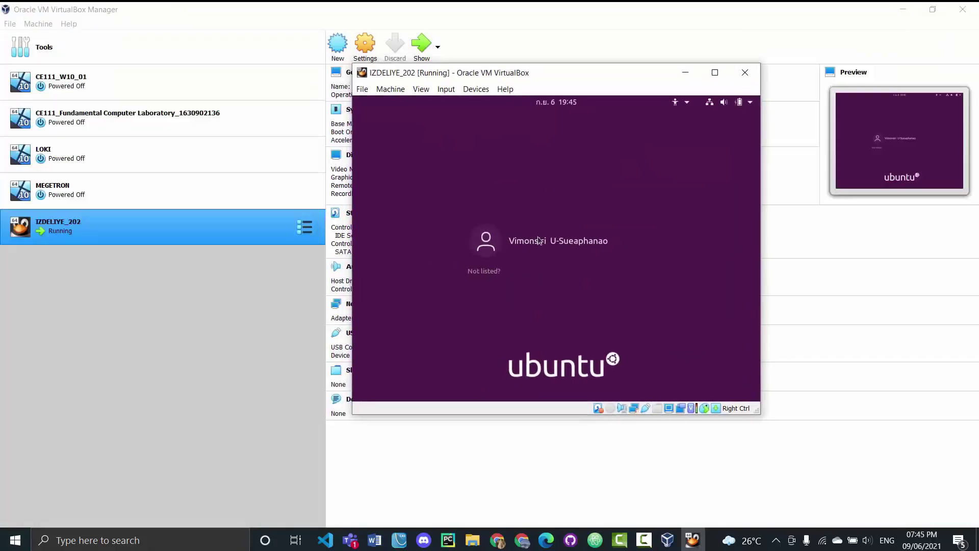
Select the user on the Ubuntu login screen and sign in with the account password
left_click(538, 240)
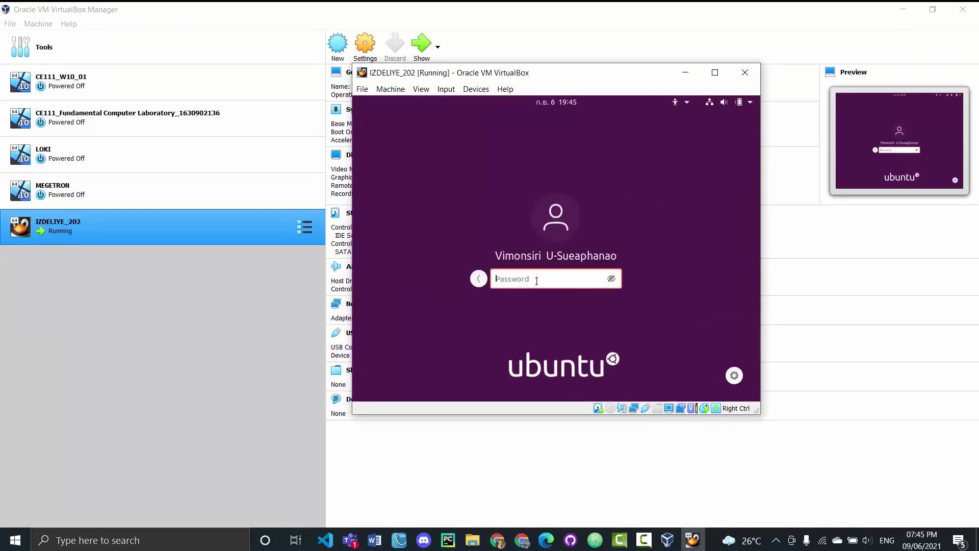
type("********")
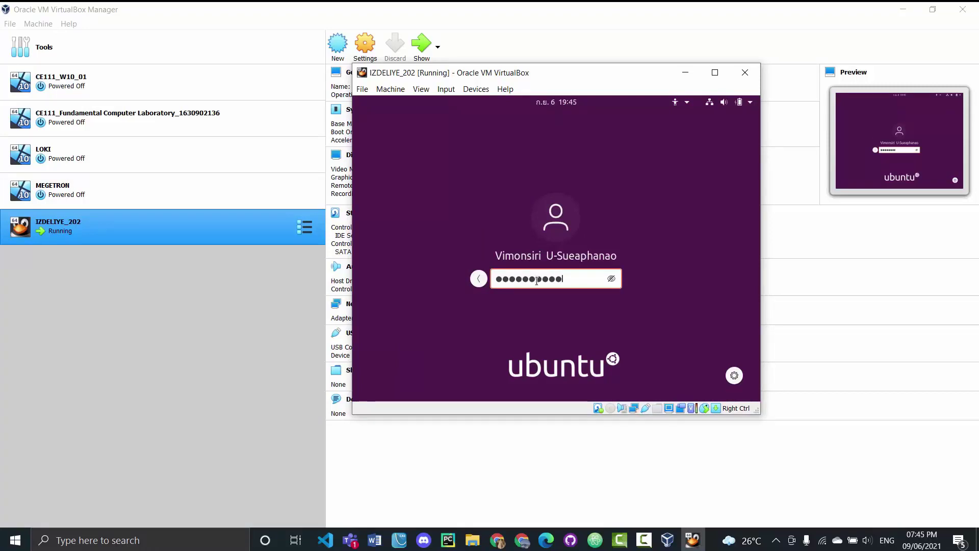
key("Return")
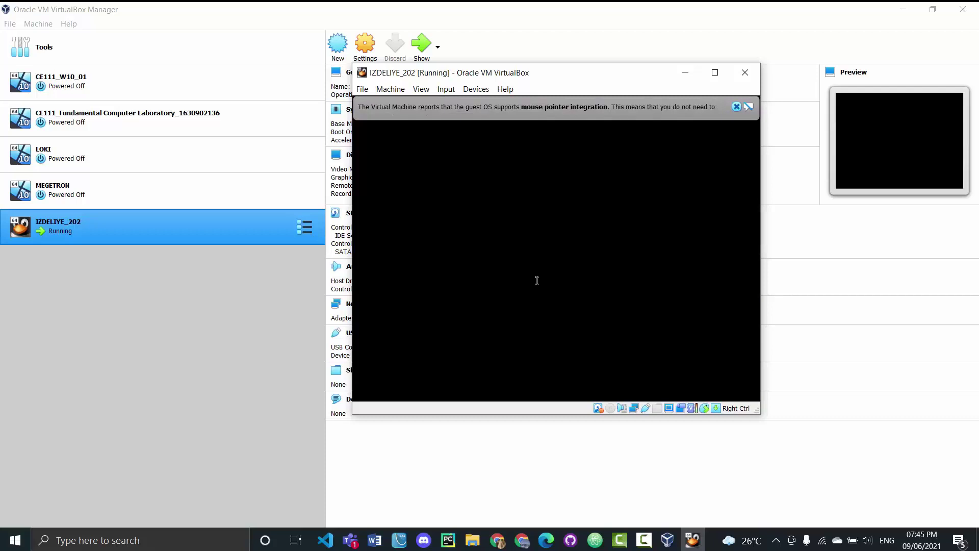
Connect a Google account on the Online Accounts page, allowing GNOME access on the consent page
left_click(737, 105)
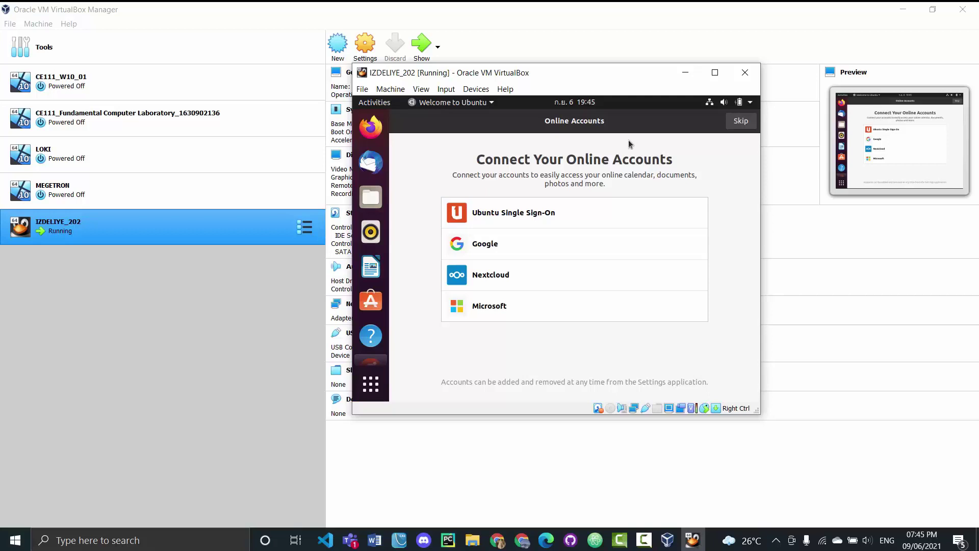
left_click_drag(566, 80, 599, 84)
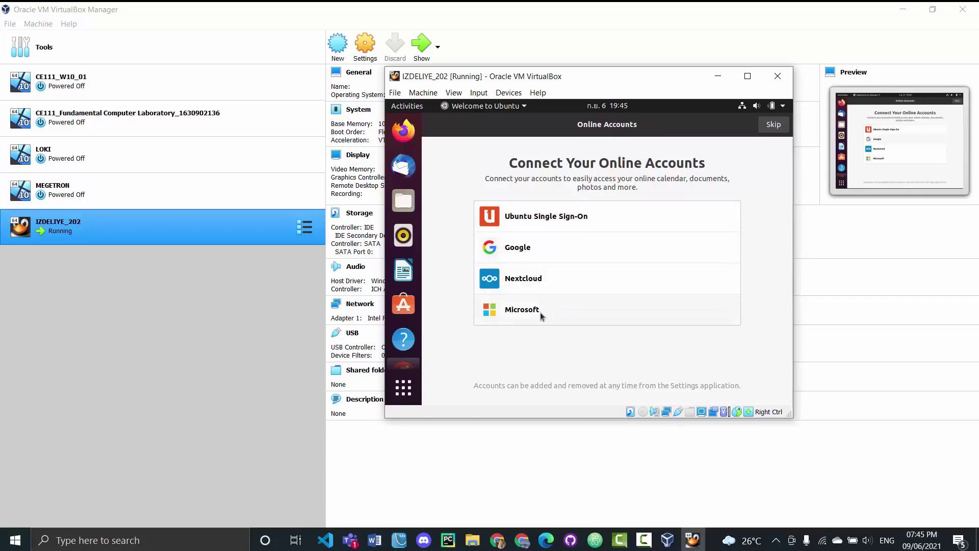
left_click(543, 252)
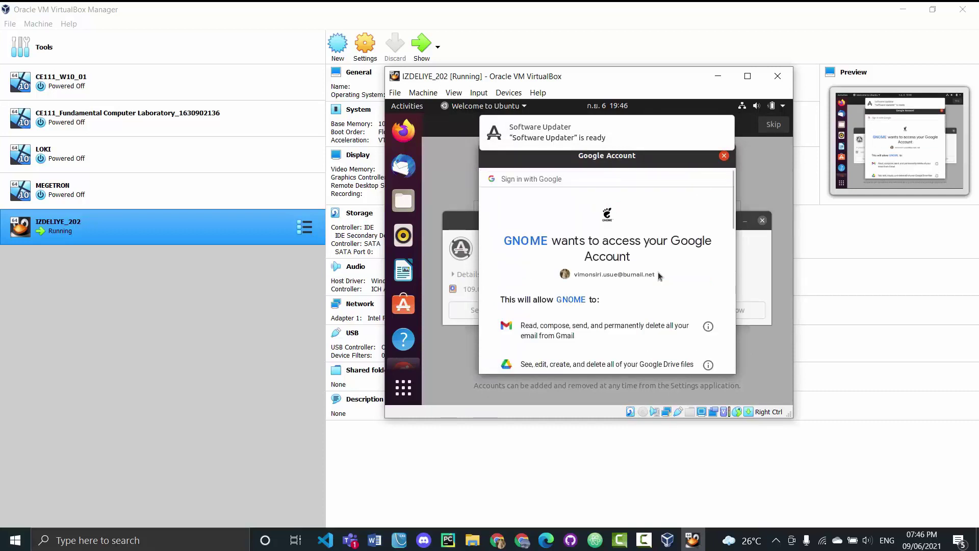
scroll(665, 241, "down", 5)
scroll(656, 316, "down", 10)
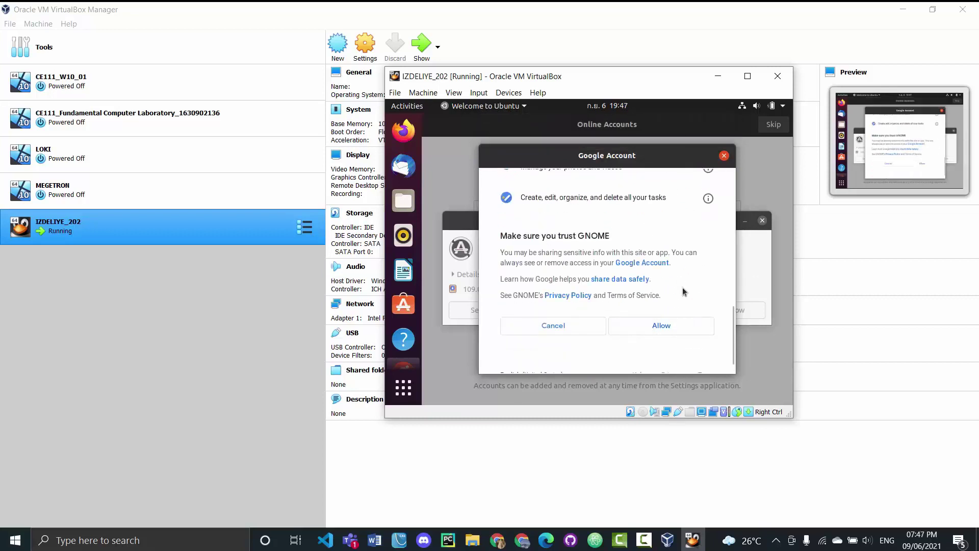
left_click(655, 332)
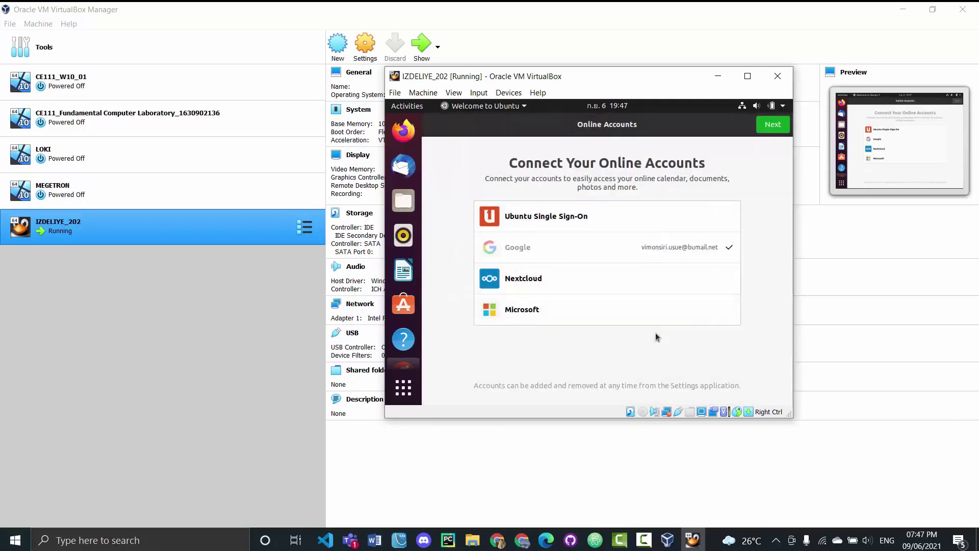
Continue past Online Accounts, Livepatch and Help improve Ubuntu, keeping system info sending enabled
left_click(773, 130)
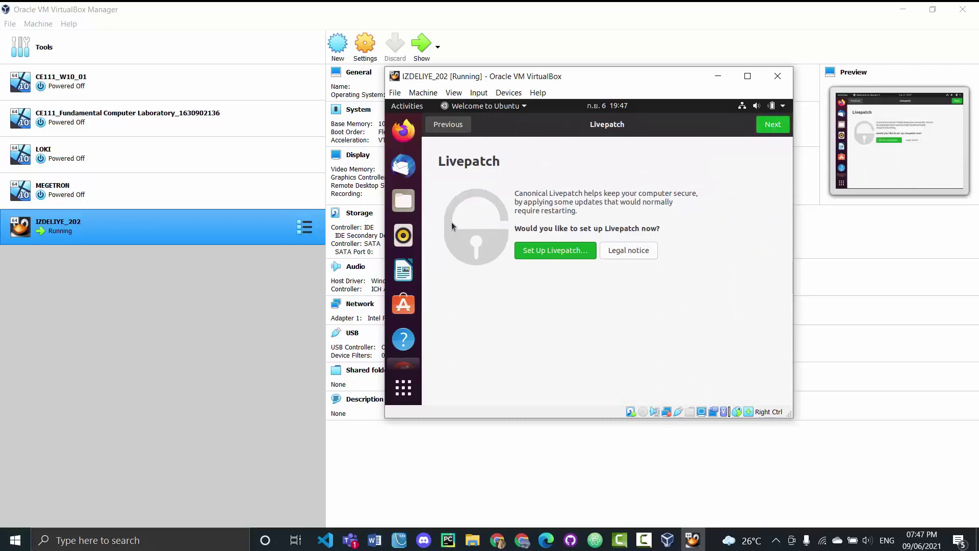
left_click(764, 128)
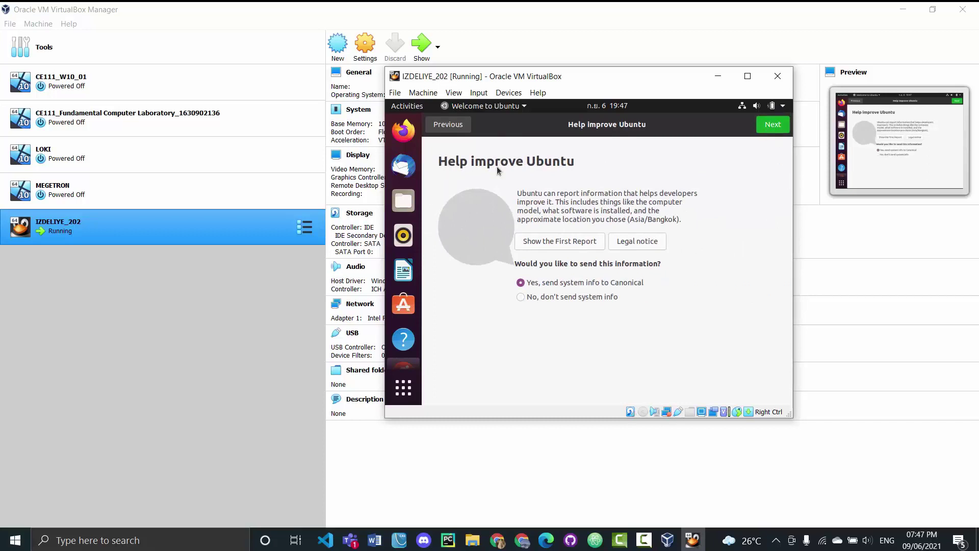
left_click(521, 297)
left_click(521, 283)
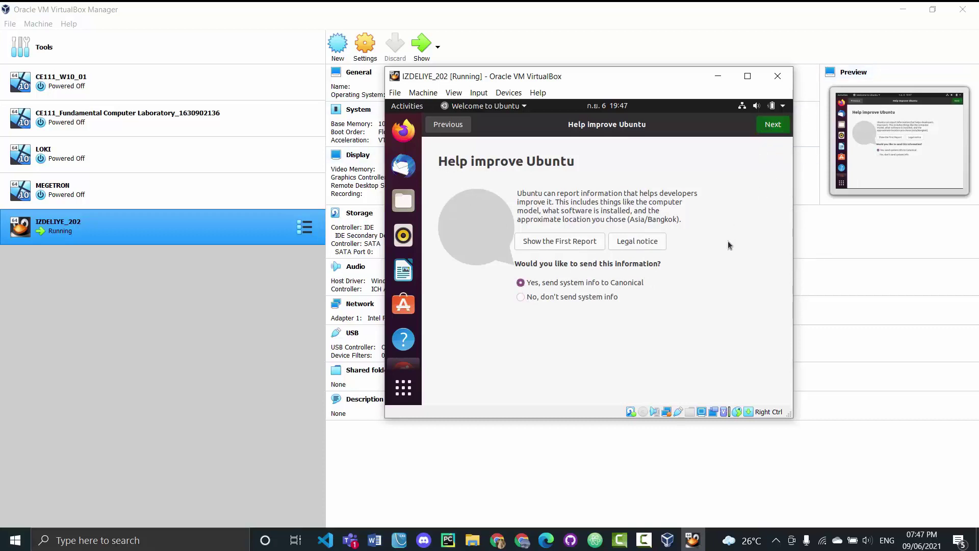
key("Return")
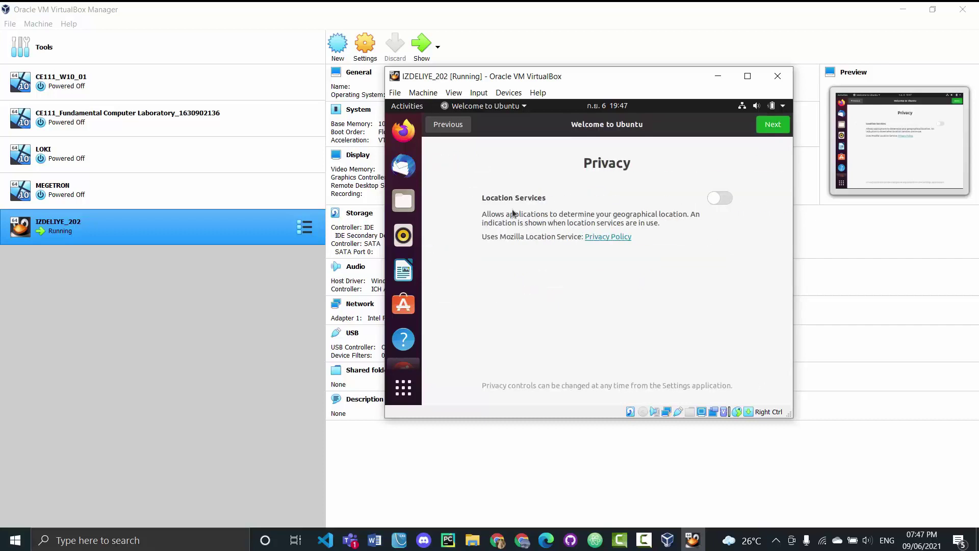
Toggle Location Services on the Privacy page, then proceed through the Ready to go page
left_click(718, 196)
left_click(726, 200)
left_click(778, 126)
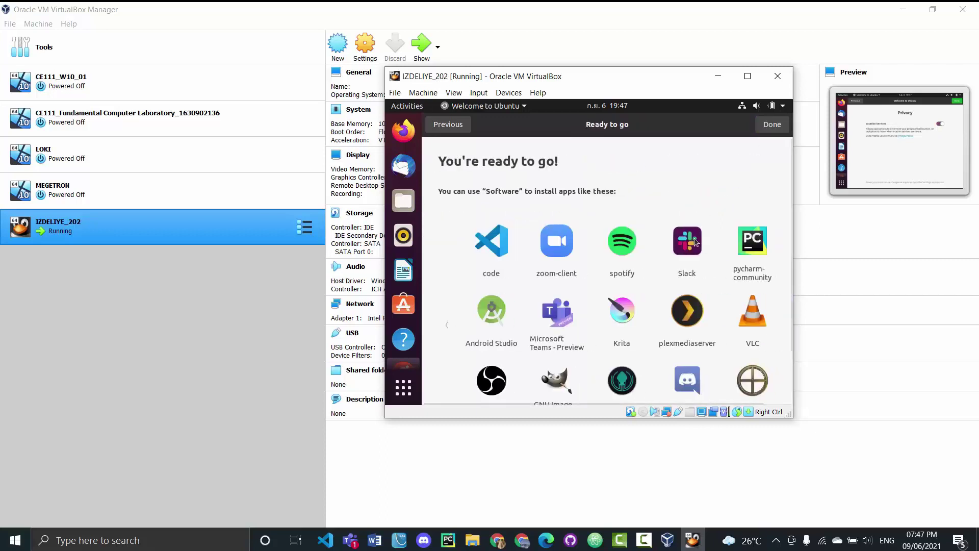
scroll(511, 241, "down", 3)
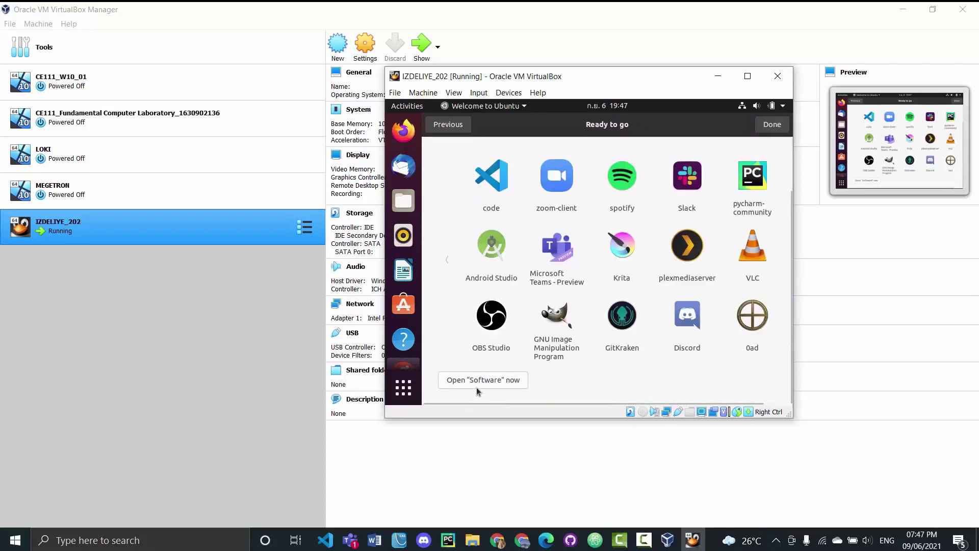
left_click(771, 128)
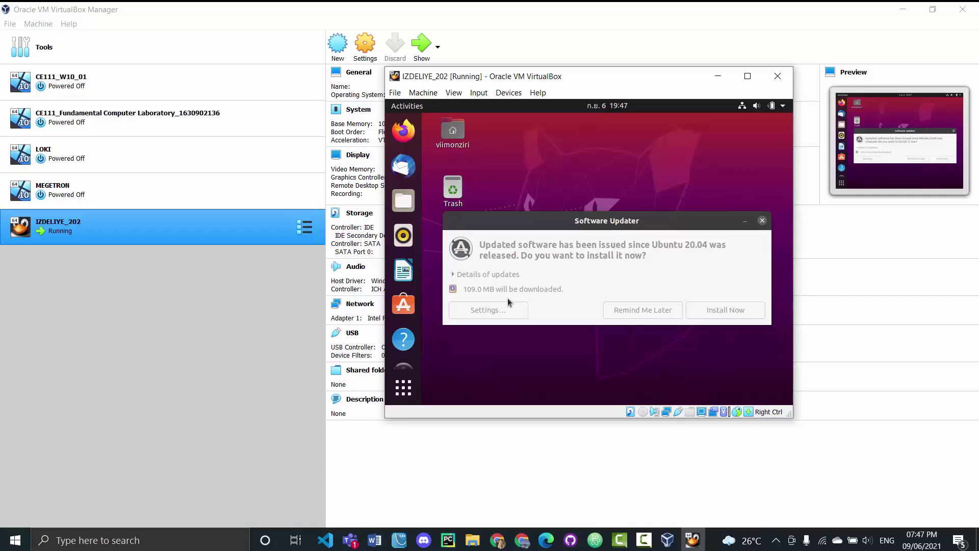
Postpone the offered updates in Software Updater with Remind Me Later
left_click(691, 220)
left_click_drag(610, 221, 614, 184)
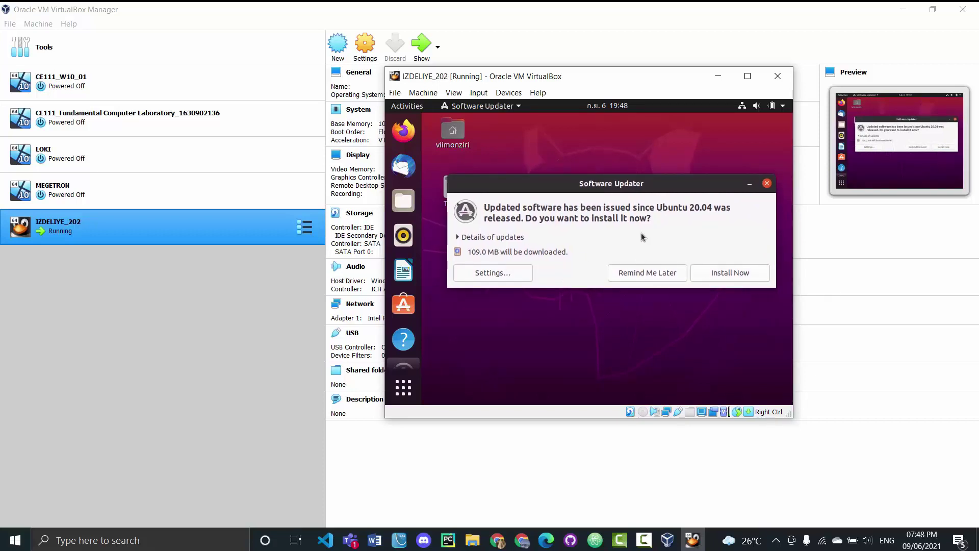
left_click(645, 274)
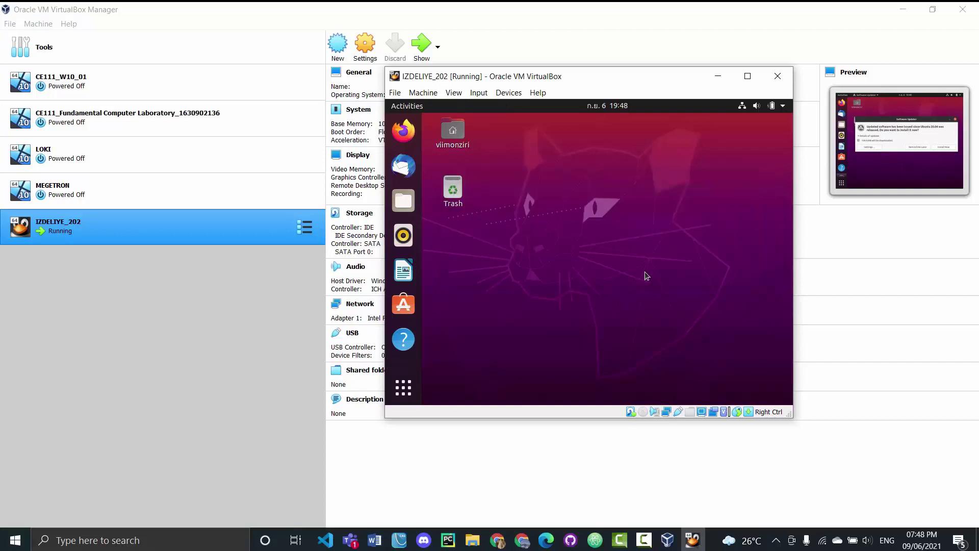
Dismiss the desktop context menu and reposition the VM window on screen
right_click(575, 216)
left_click(525, 288)
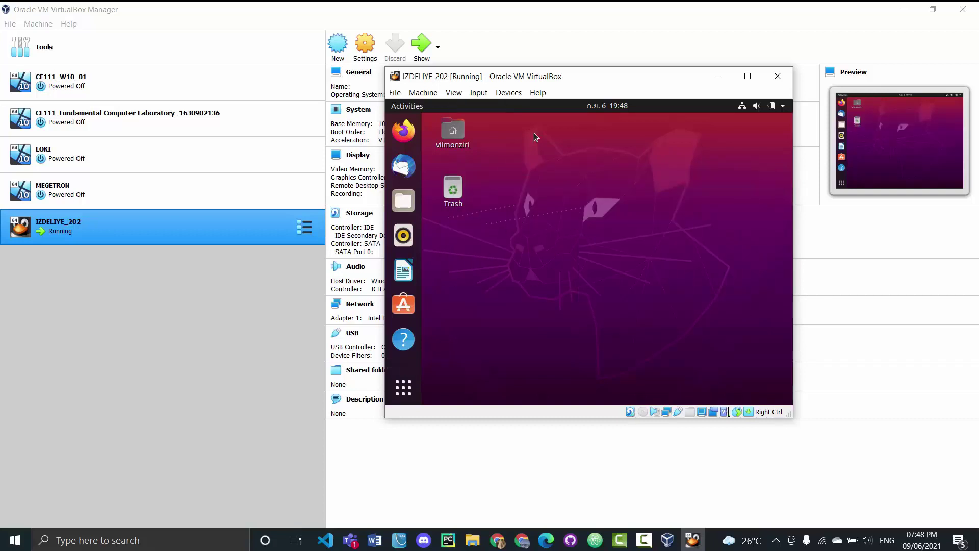
left_click_drag(557, 83, 588, 82)
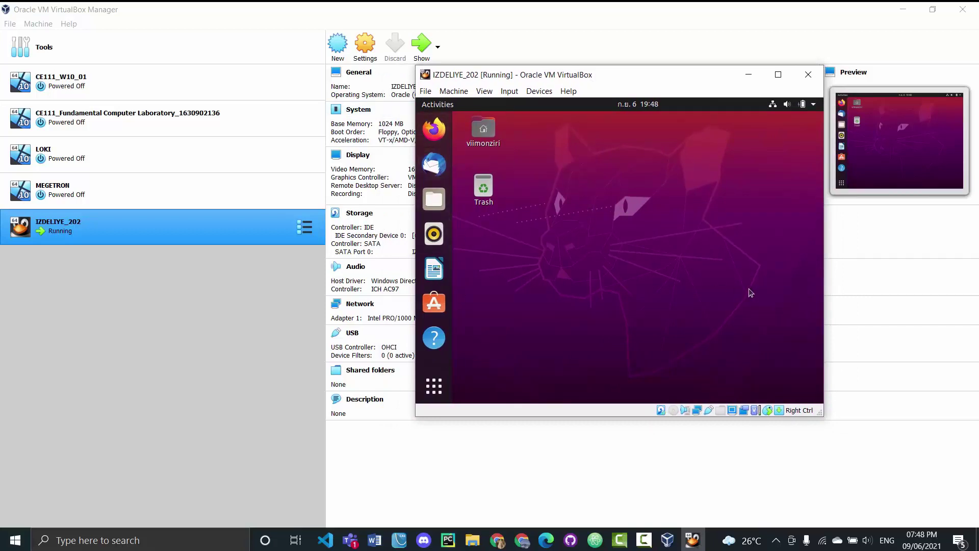
left_click_drag(664, 83, 633, 91)
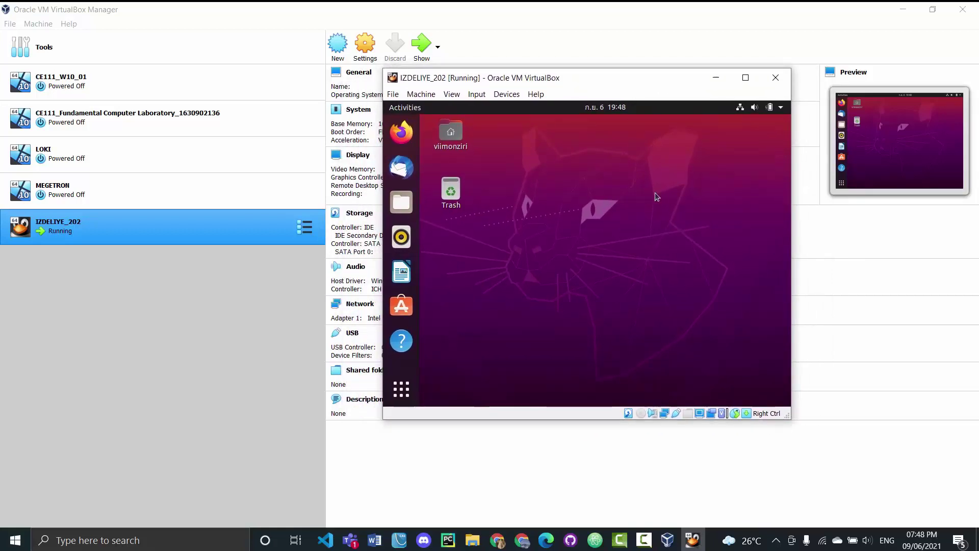